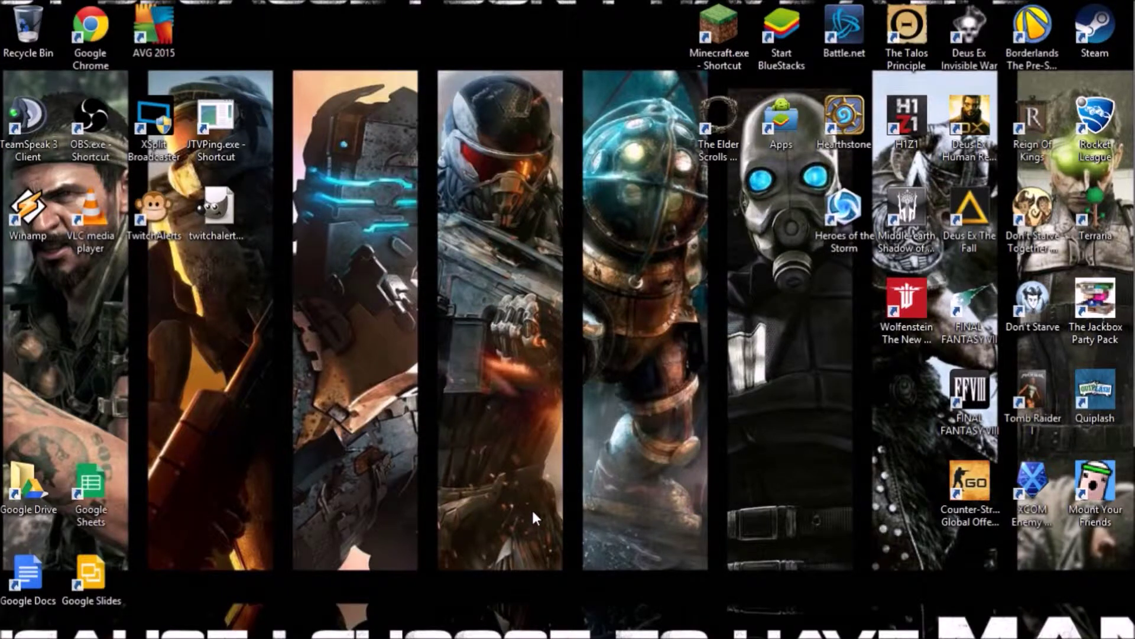
# - Switch to Chrome and download the Windows 7/8 installer of OBS 0.653 Beta from obsproject.com
pyautogui.moveTo(177, 636)
pyautogui.moveTo(114, 624)
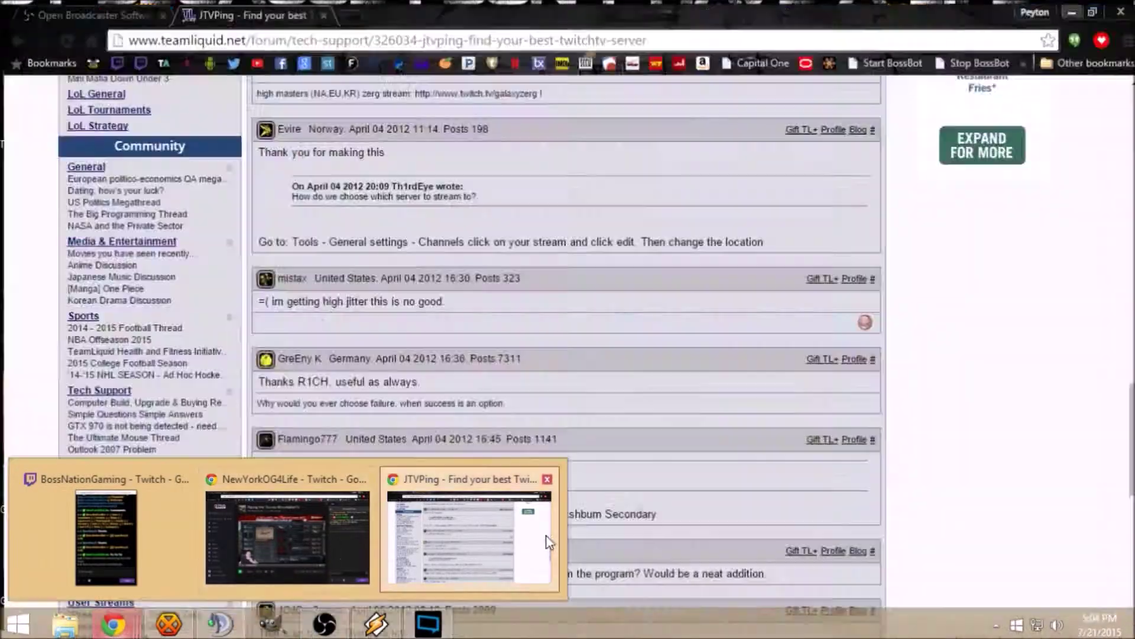
pyautogui.click(549, 541)
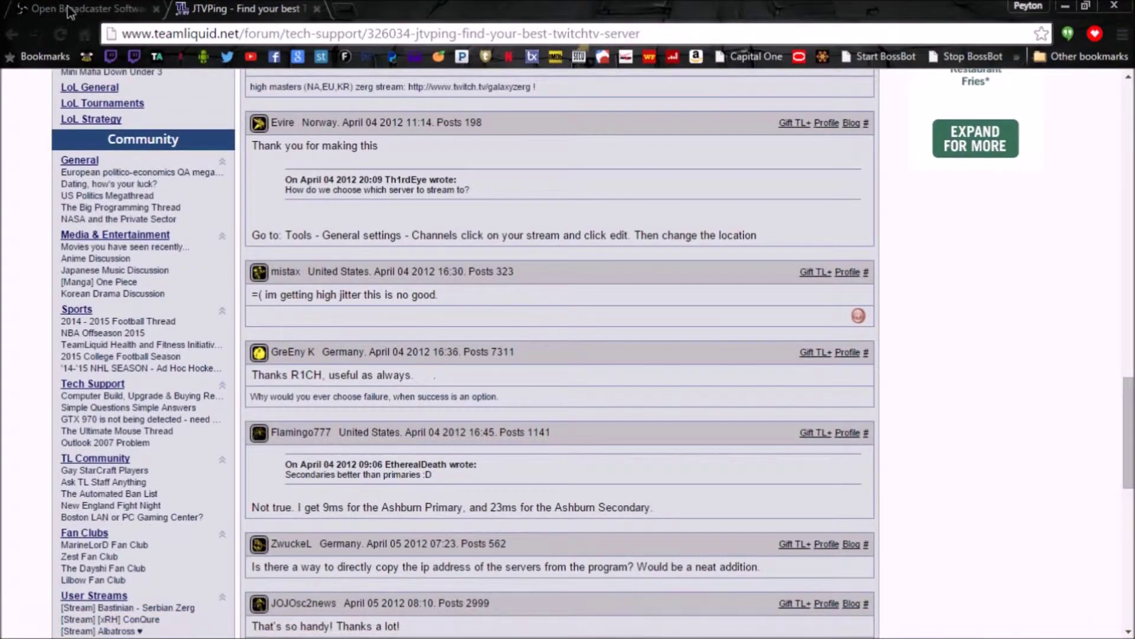
pyautogui.hotkey('ctrl', 'Tab')
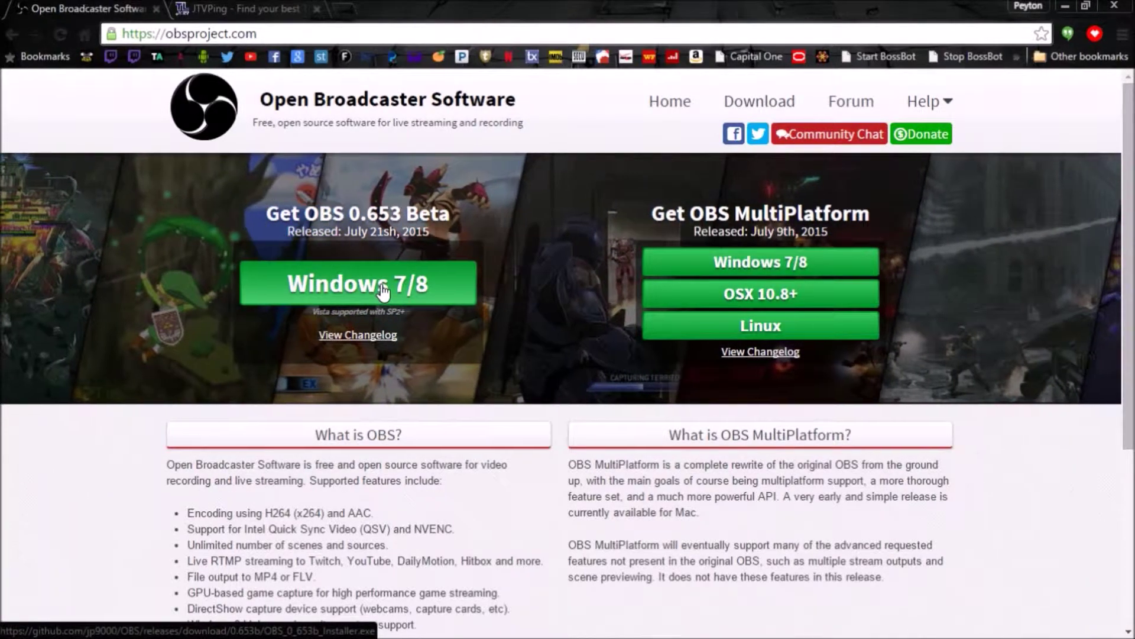
pyautogui.click(383, 290)
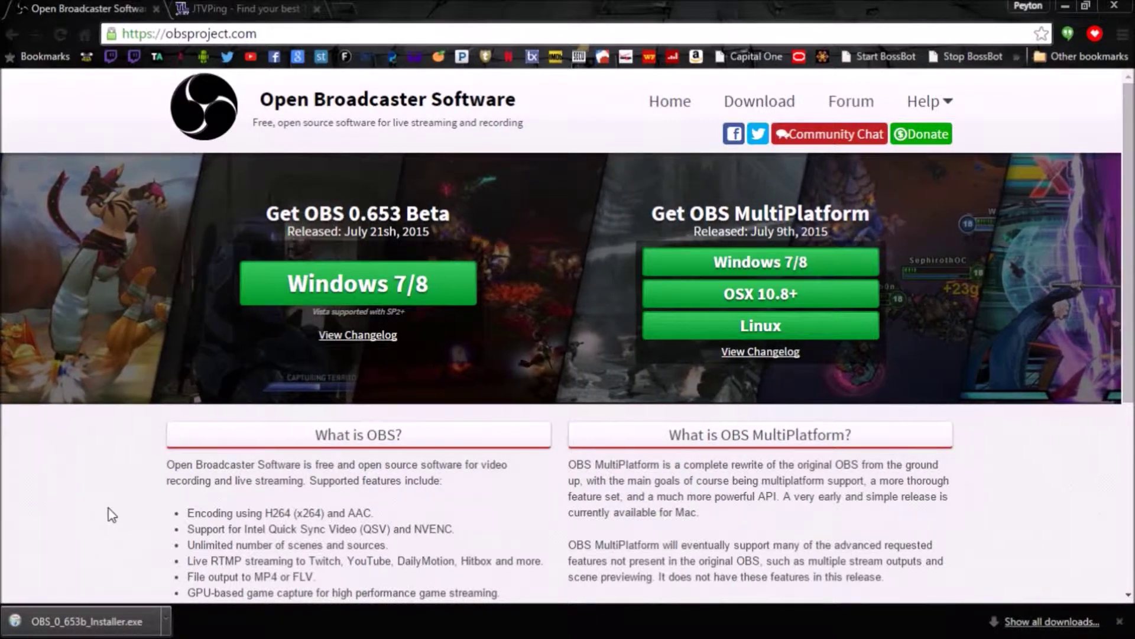
# - Run OBS_0_653b_Installer.exe, accept the license agreement, and finish the setup with the option to run Open Broadcaster Software kept on
pyautogui.moveTo(97, 626)
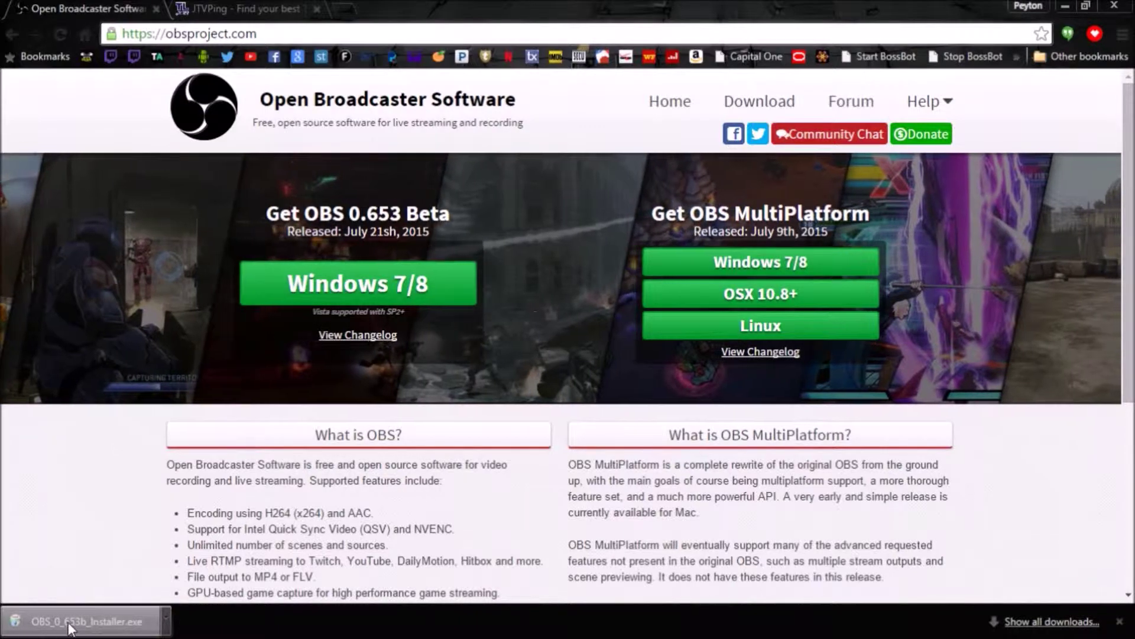
pyautogui.click(87, 624)
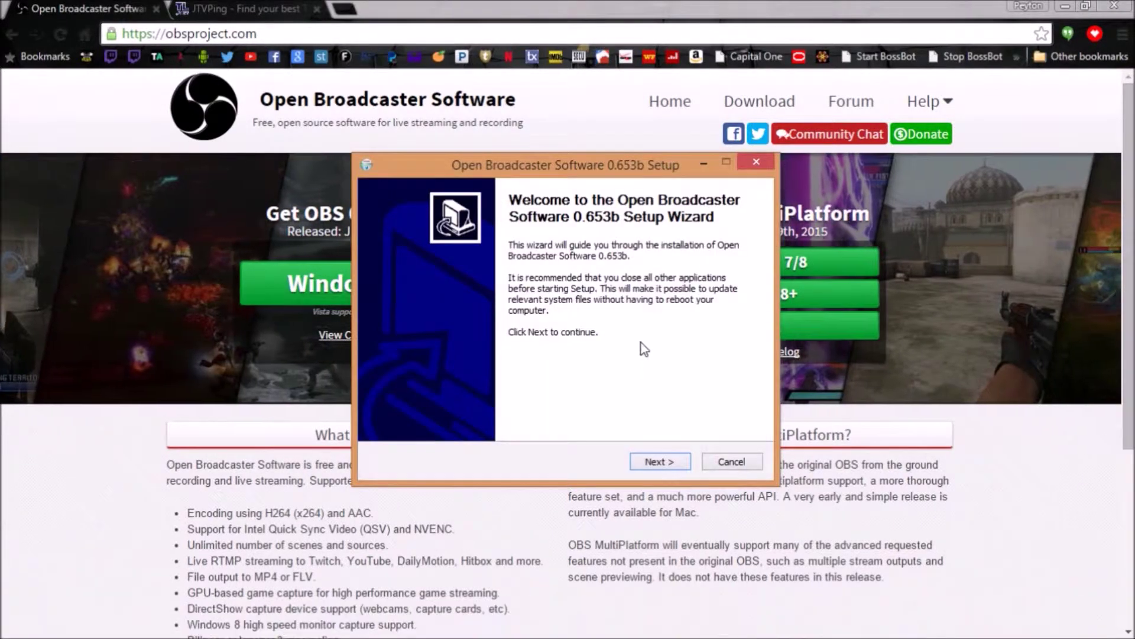
pyautogui.moveTo(581, 165); pyautogui.dragTo(421, 132)
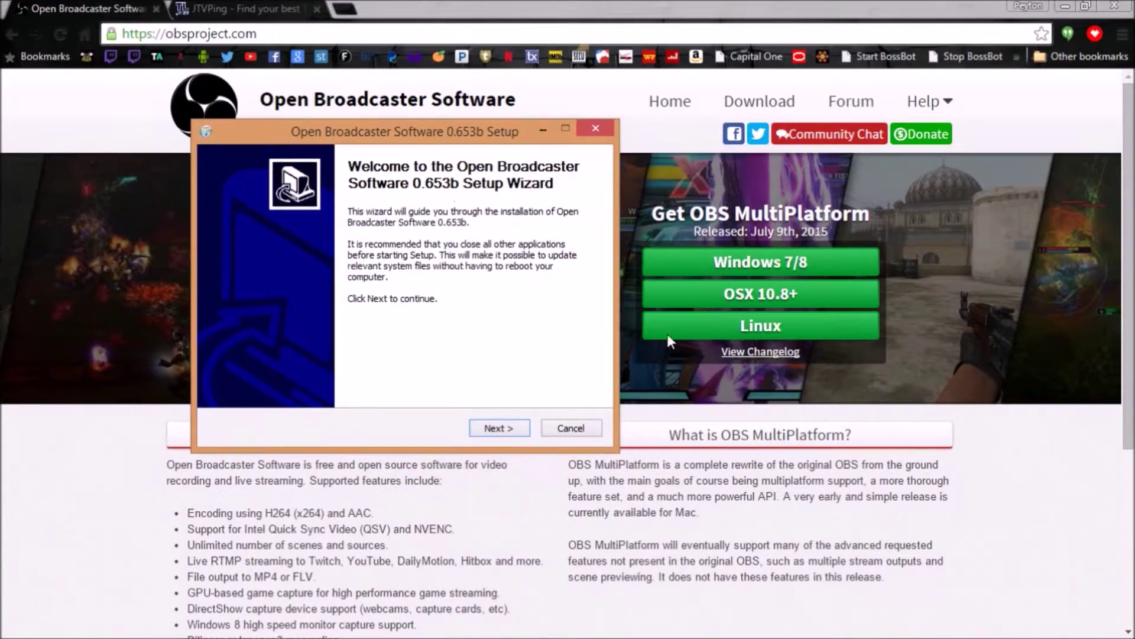
pyautogui.click(504, 428)
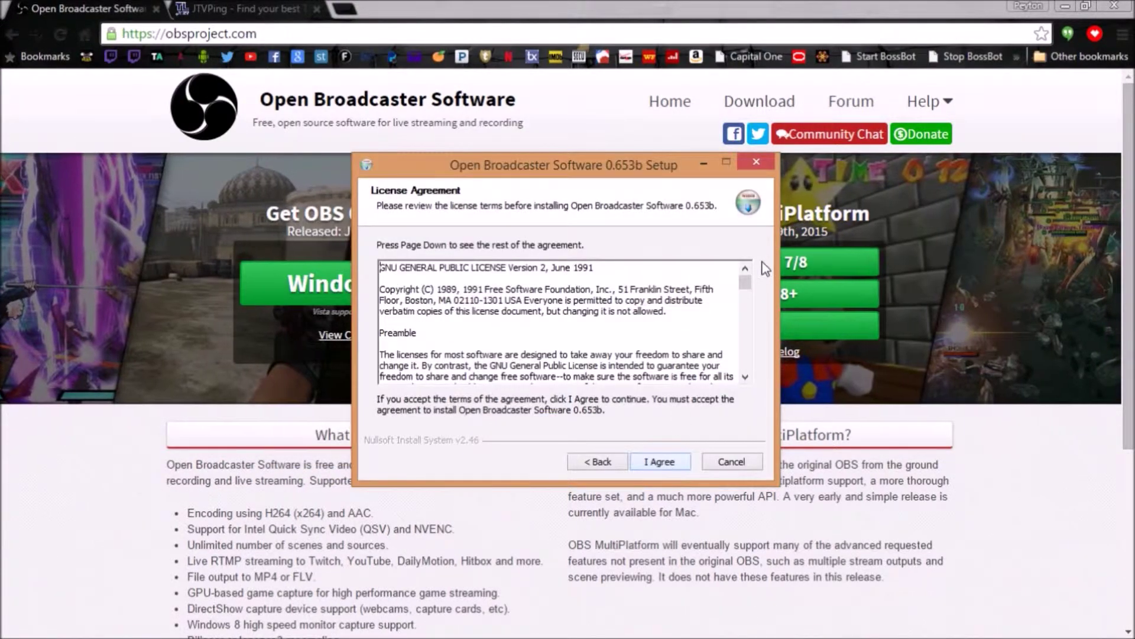
pyautogui.moveTo(746, 285)
pyautogui.mouseDown()
pyautogui.moveTo(751, 373)
pyautogui.moveTo(754, 271)
pyautogui.mouseUp()
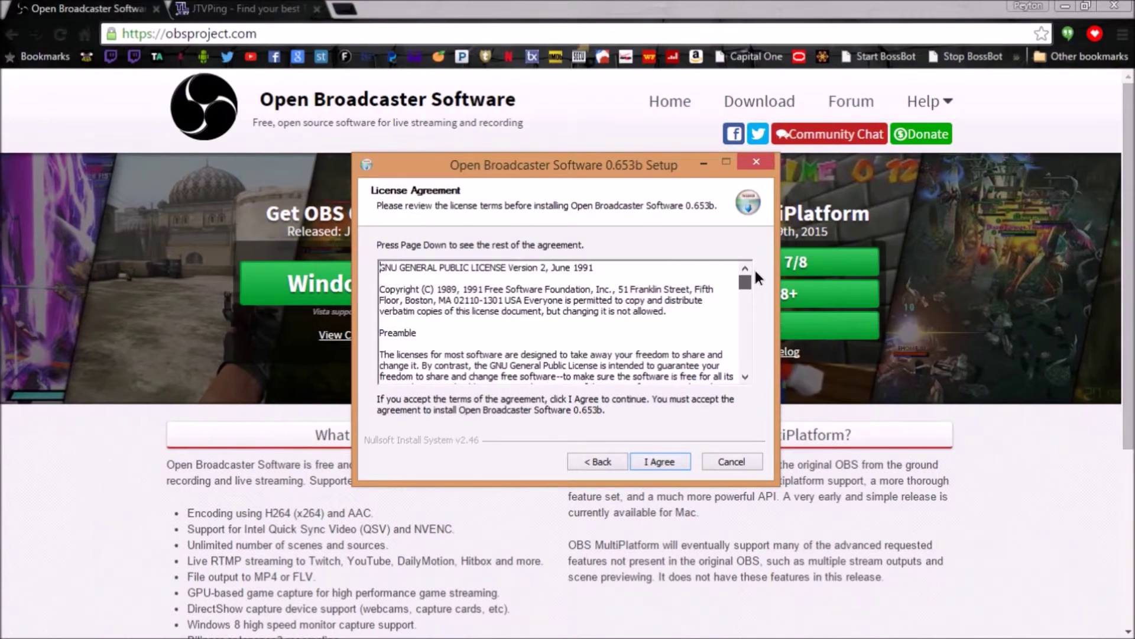
pyautogui.click(655, 462)
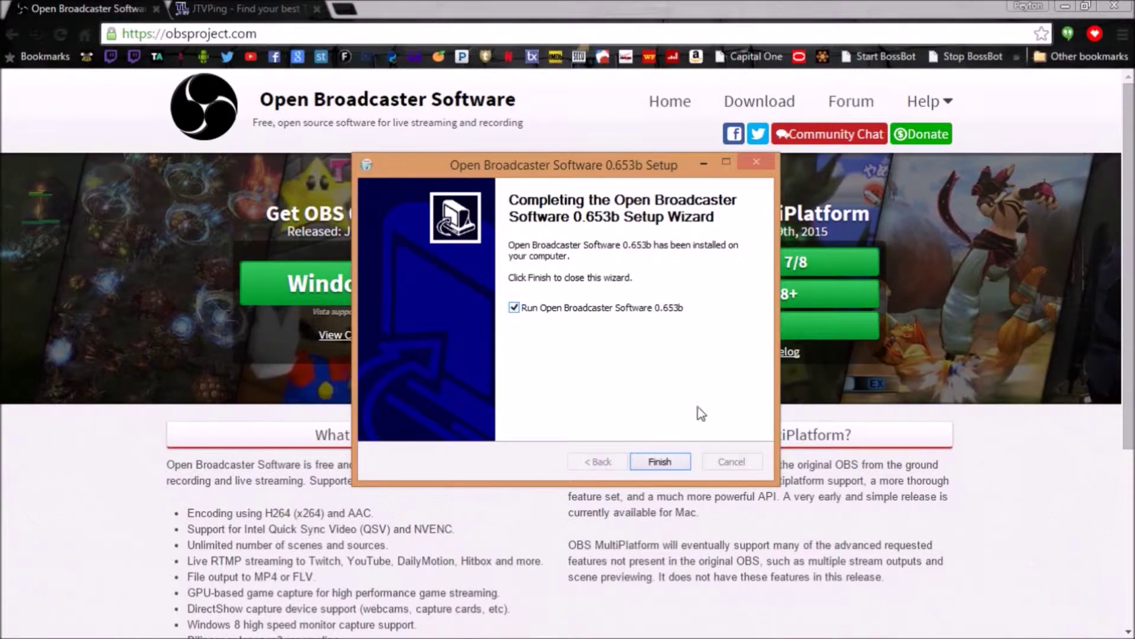
pyautogui.click(670, 462)
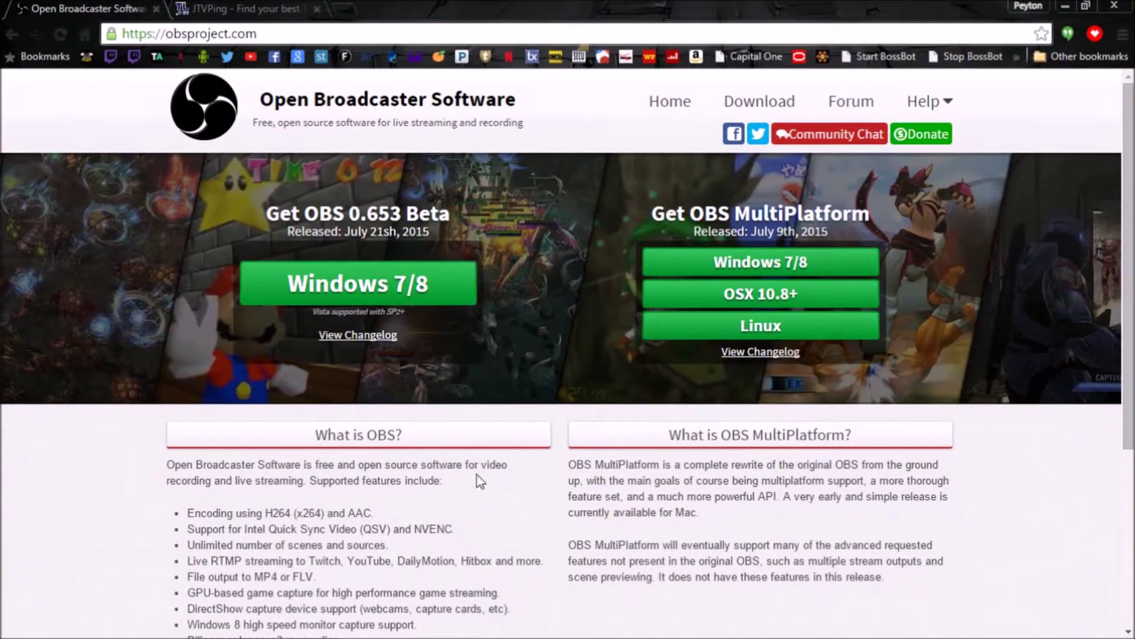
# - Switch to Open Broadcaster Software, maximize its window, and open its settings
pyautogui.moveTo(376, 624)
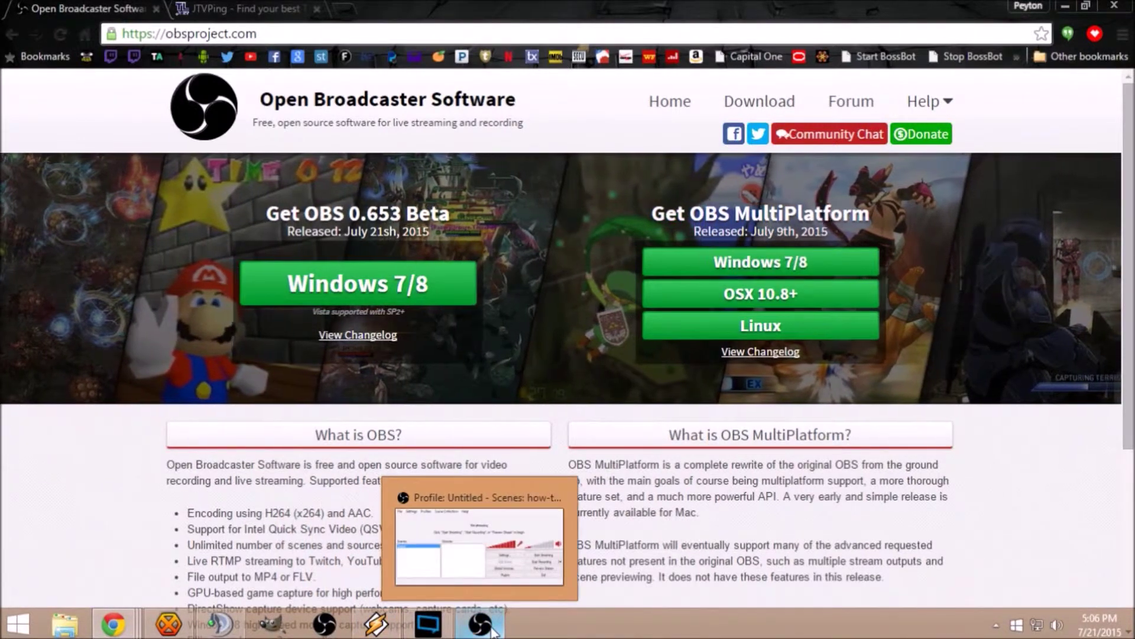
pyautogui.click(473, 497)
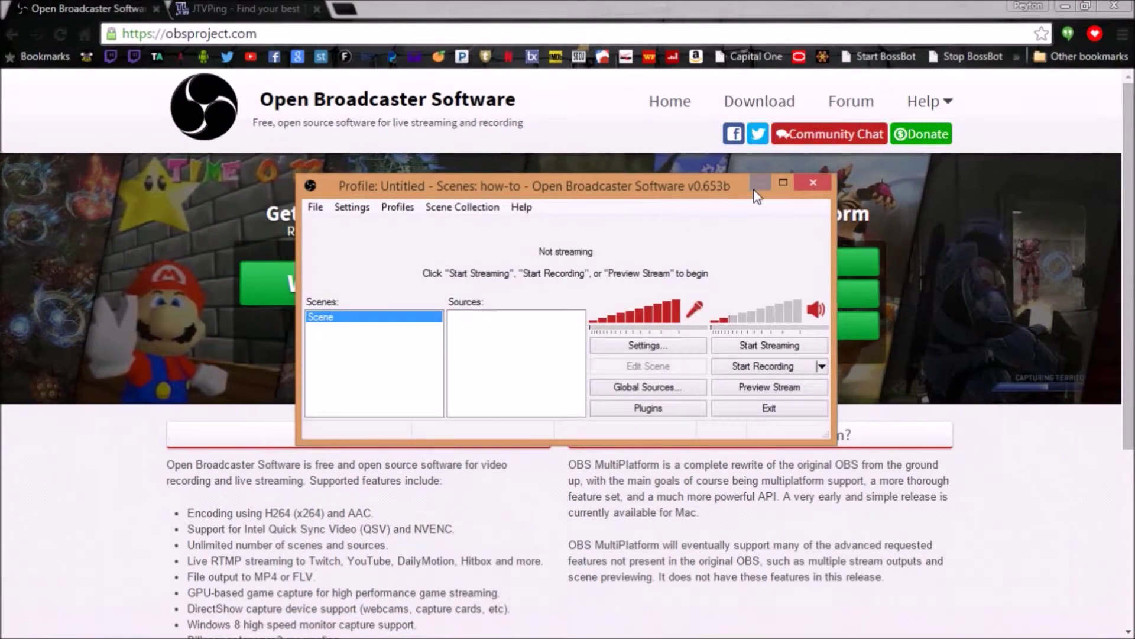
pyautogui.click(780, 188)
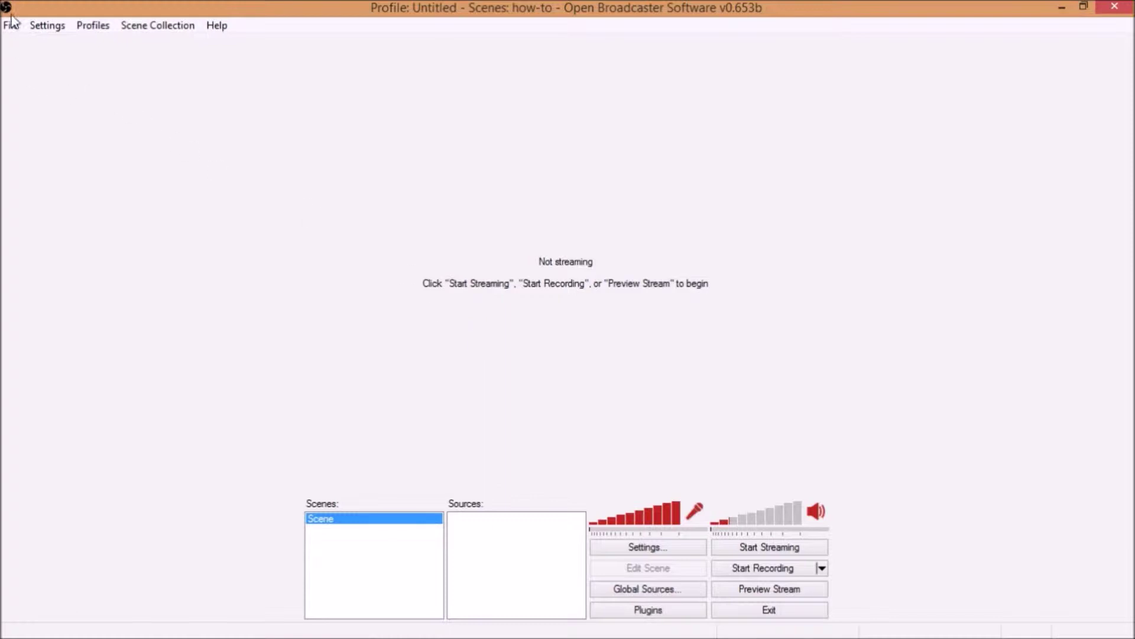
pyautogui.click(46, 25)
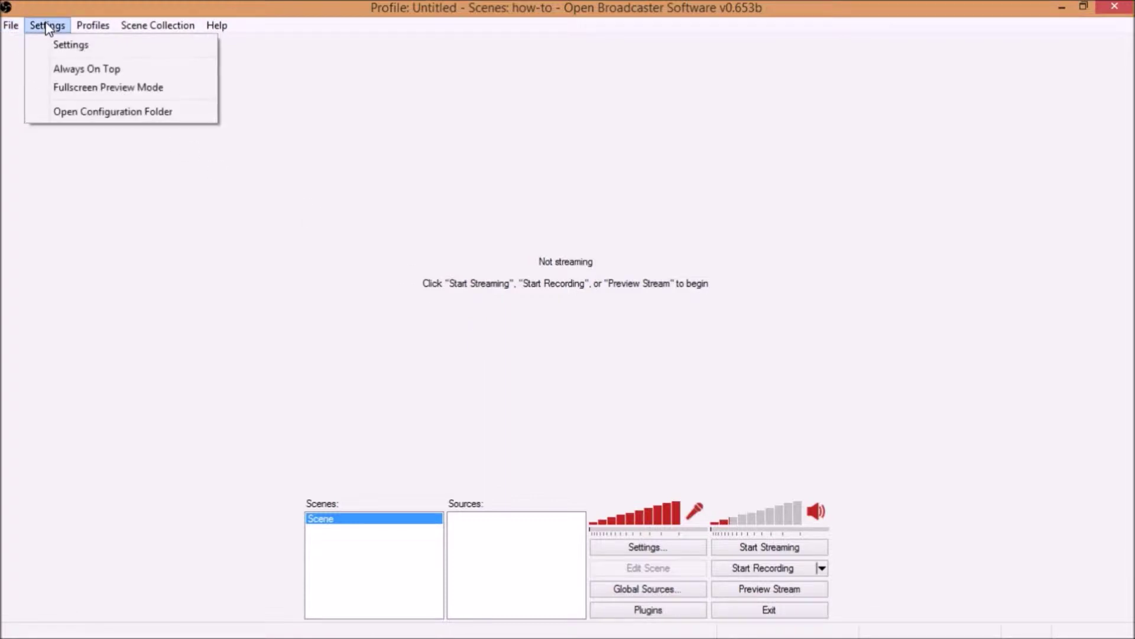
pyautogui.click(71, 47)
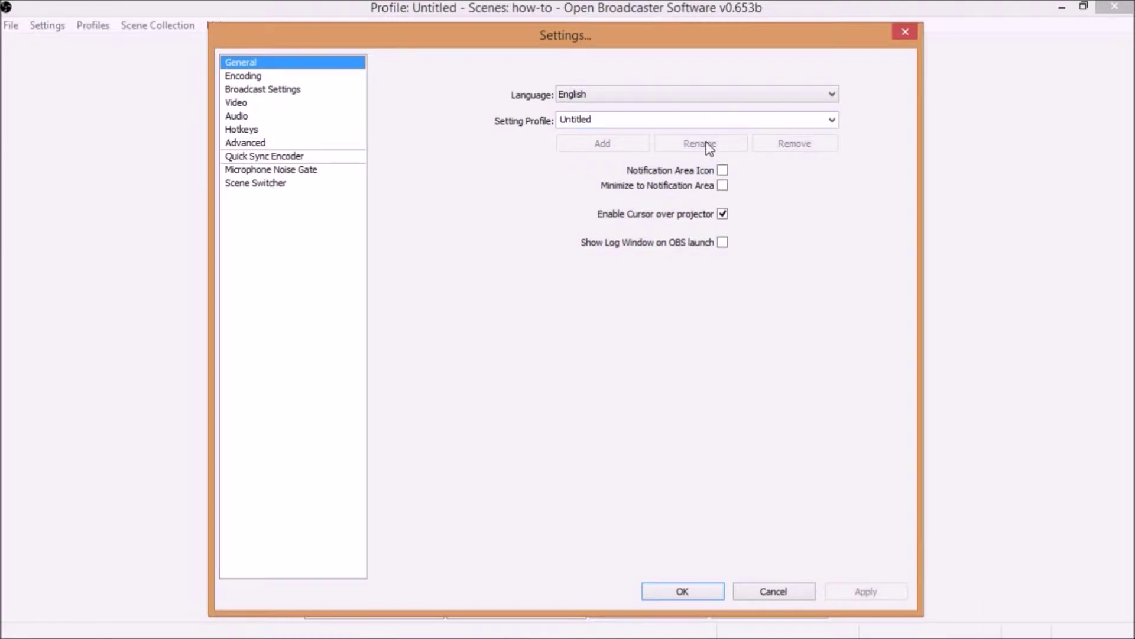
# - In the encoding settings, choose an audio bitrate of 96 and apply it
pyautogui.click(244, 75)
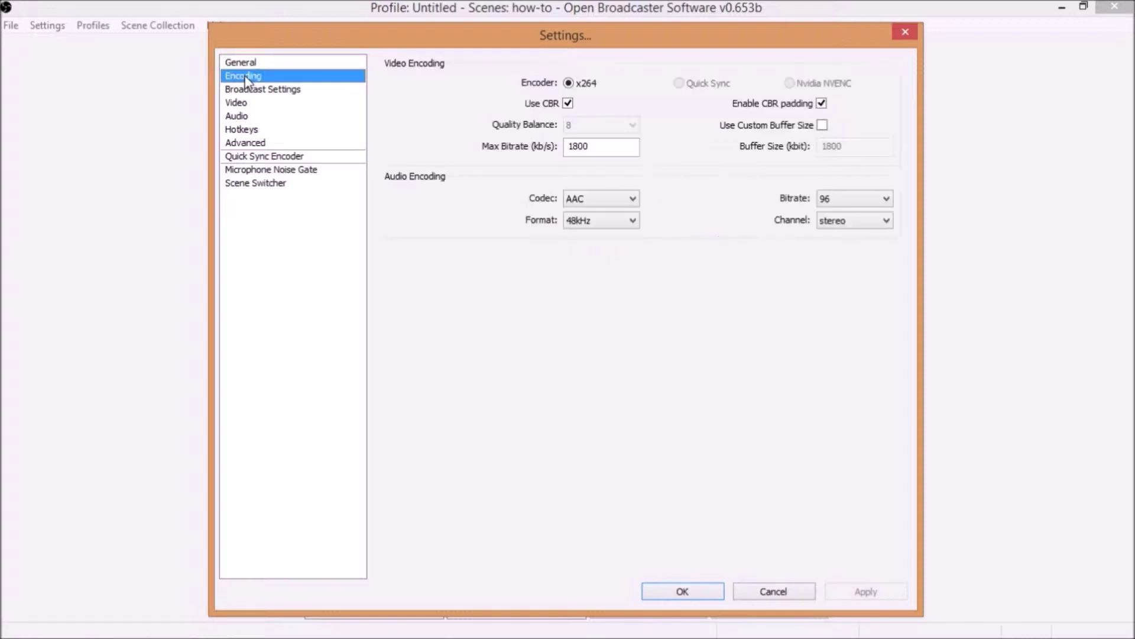
pyautogui.moveTo(603, 147)
pyautogui.click(839, 203)
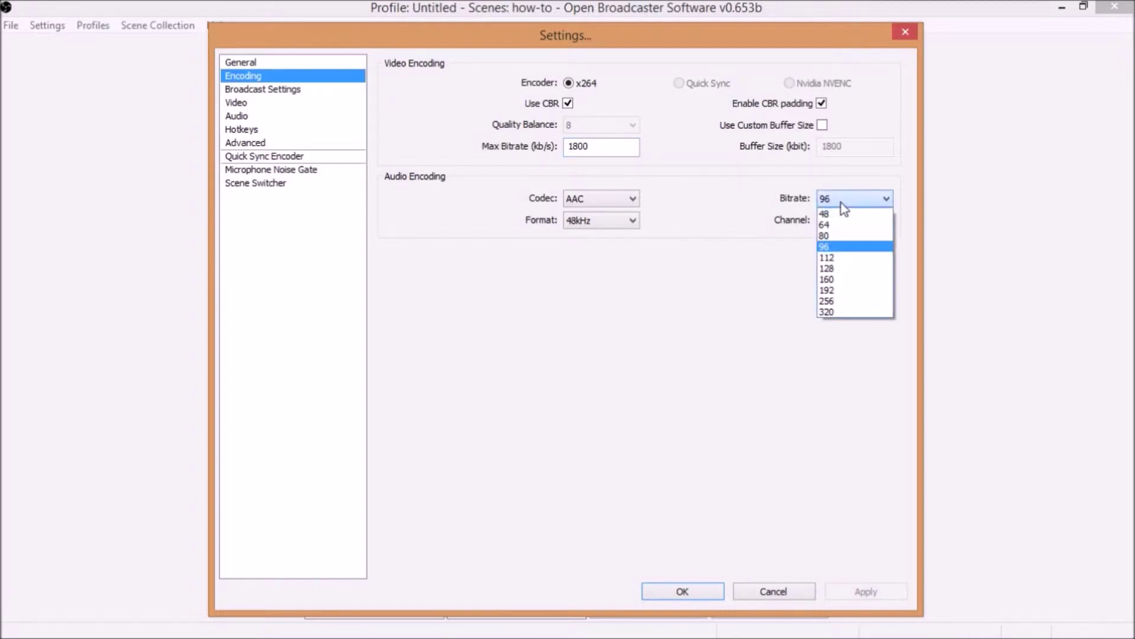
pyautogui.click(853, 249)
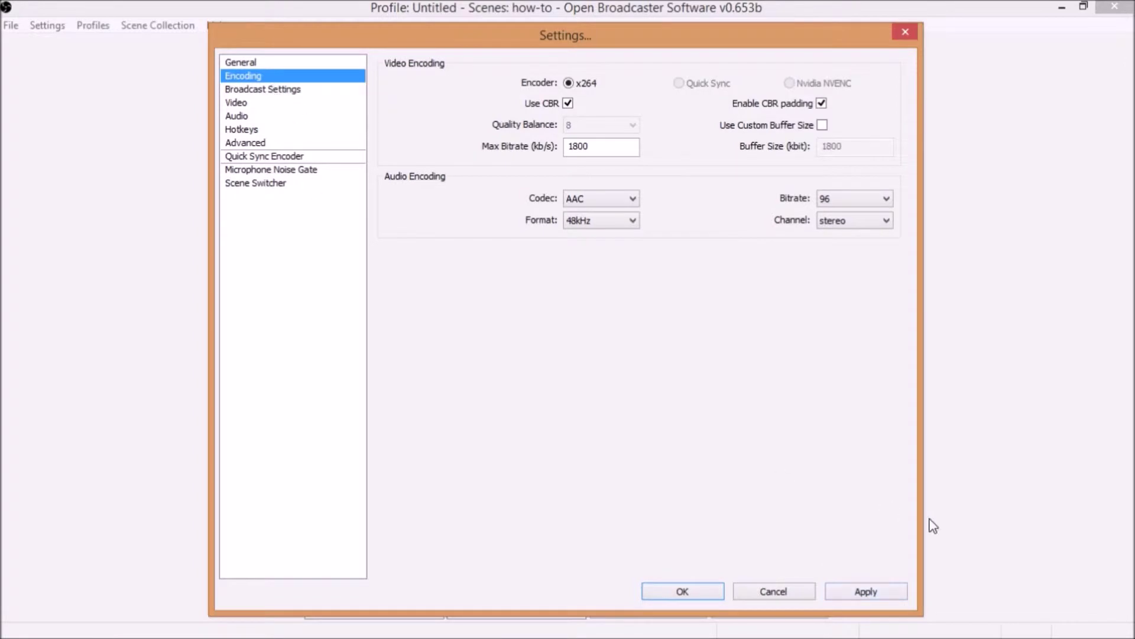
pyautogui.click(866, 597)
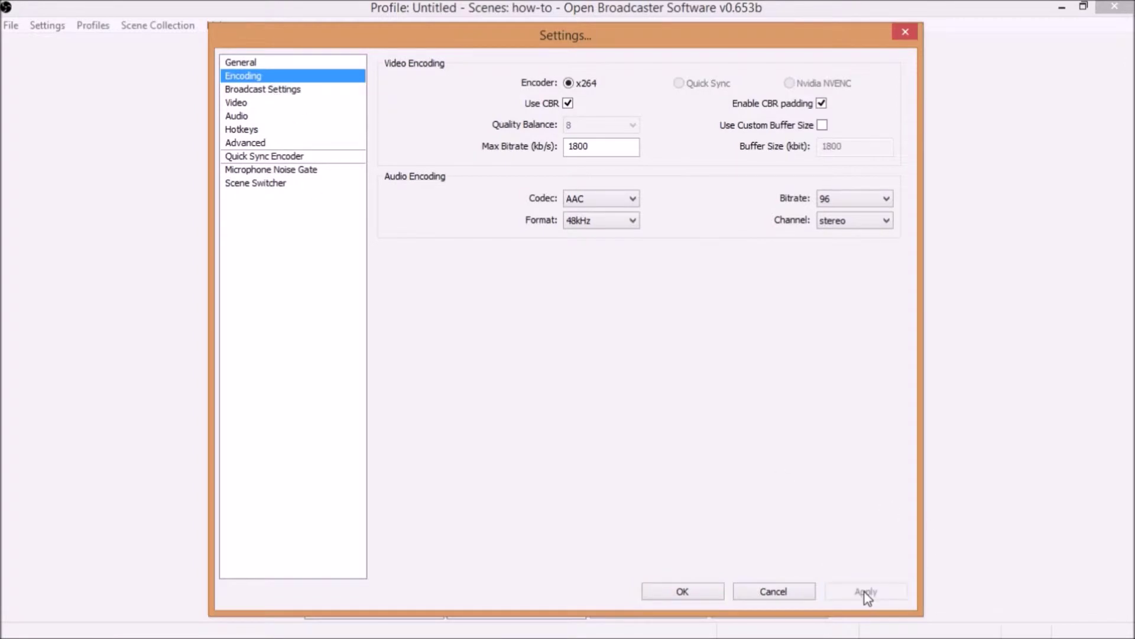
# - In the broadcast settings, select Twitch as the streaming service and open the list of FMS URL servers
pyautogui.click(269, 94)
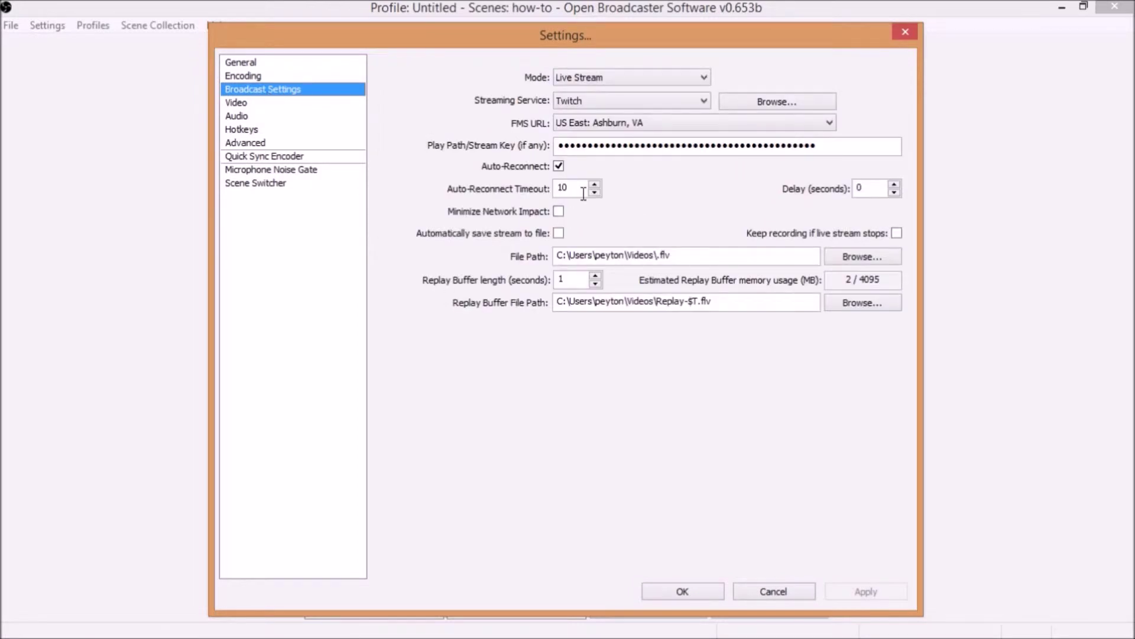
pyautogui.click(621, 104)
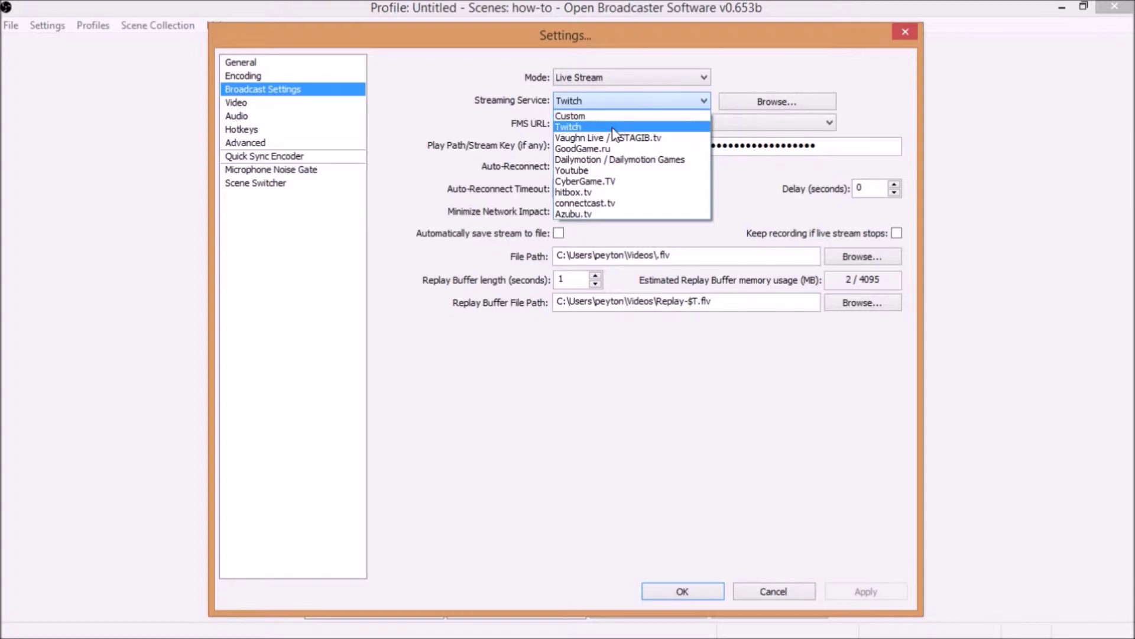
pyautogui.click(613, 128)
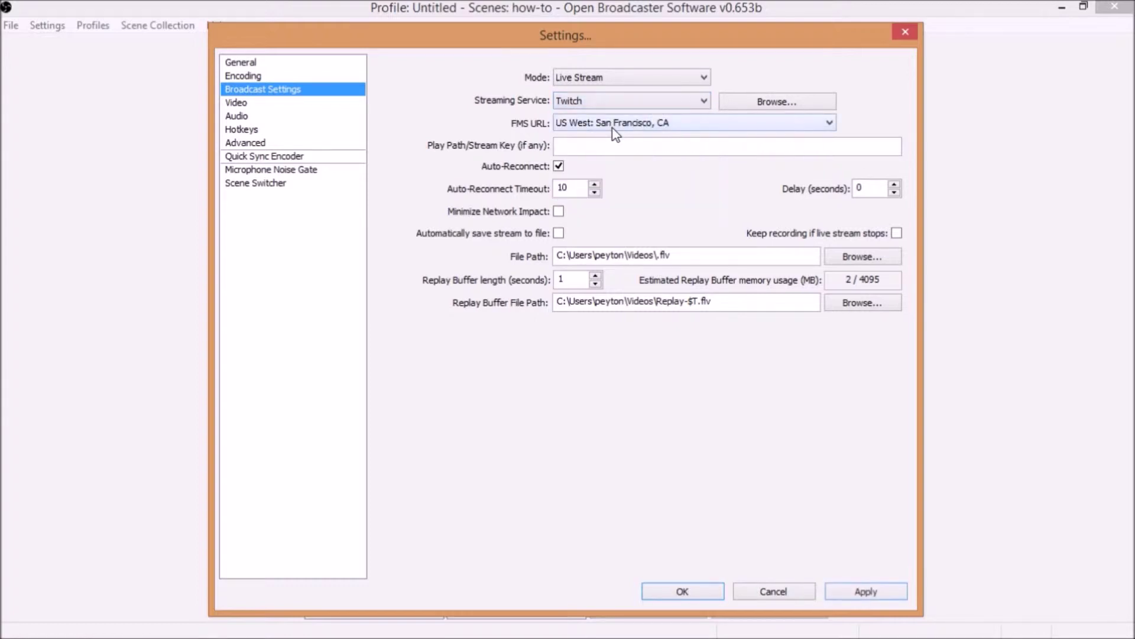
pyautogui.click(663, 124)
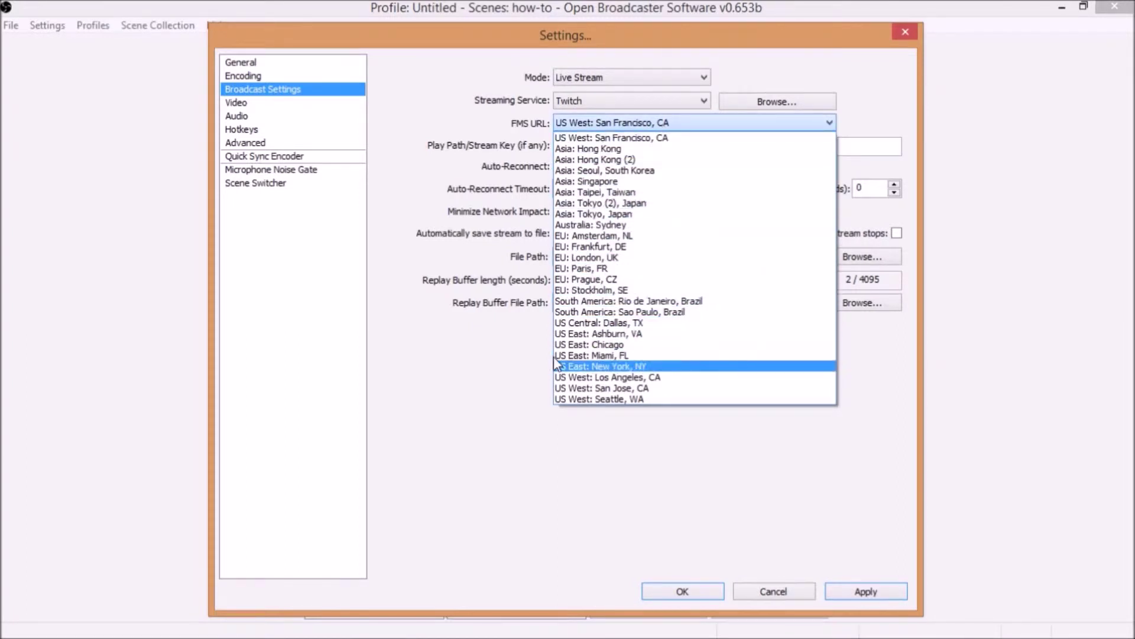
# - Switch to Chrome and download JTVPing.zip from the first post of the Team Liquid JTVPing thread
pyautogui.moveTo(135, 628)
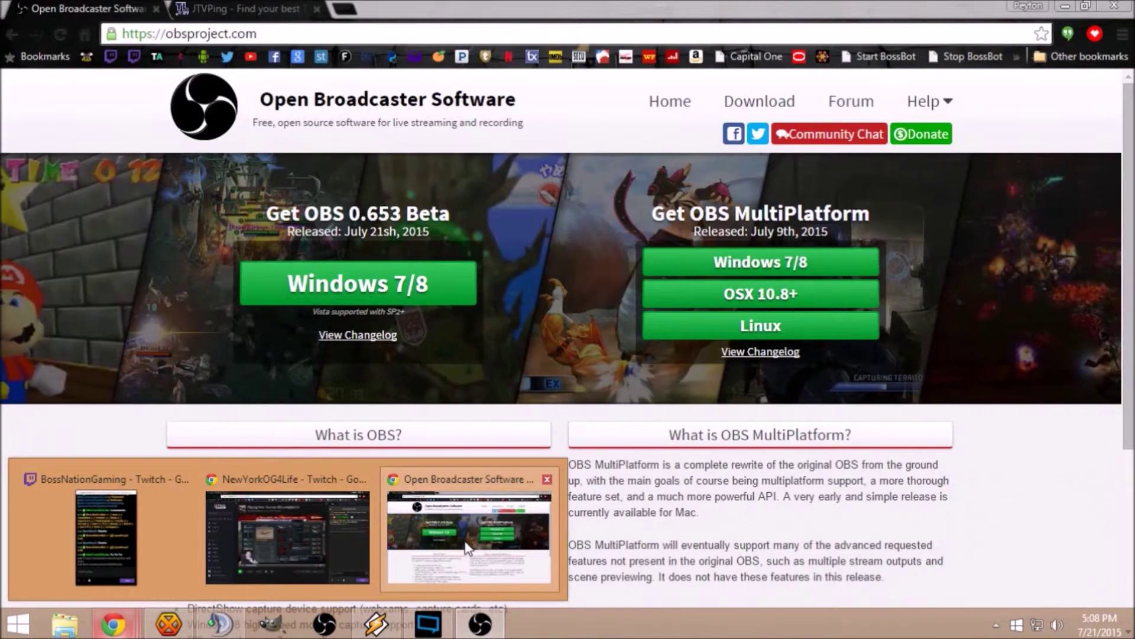
pyautogui.click(473, 526)
pyautogui.click(257, 7)
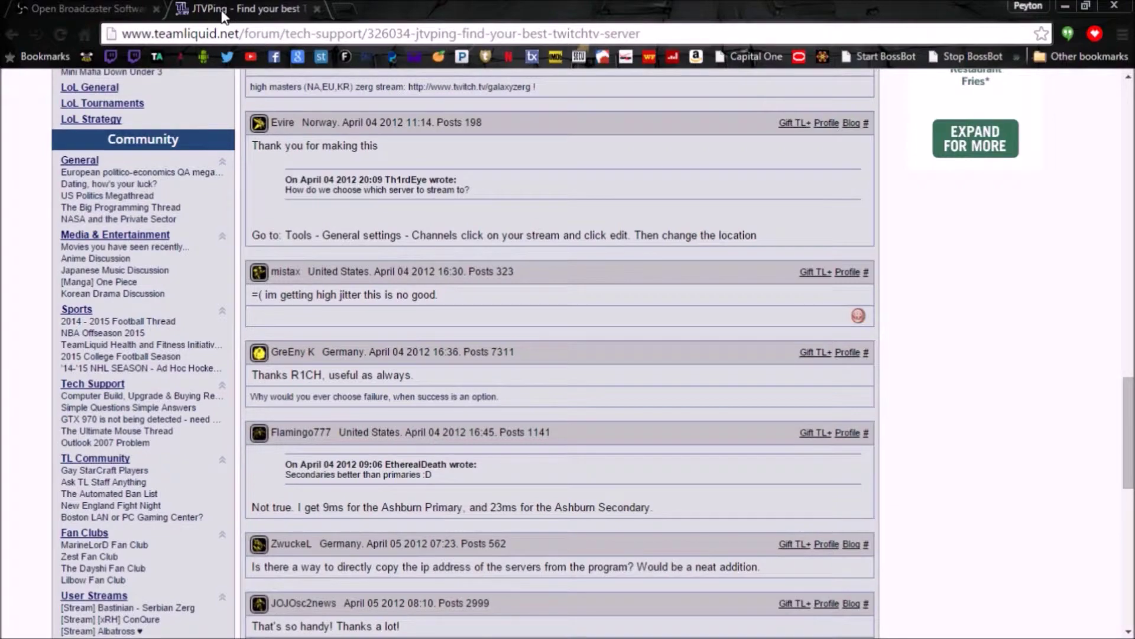
pyautogui.scroll(7, 278, 240)
pyautogui.scroll(10, 278, 240)
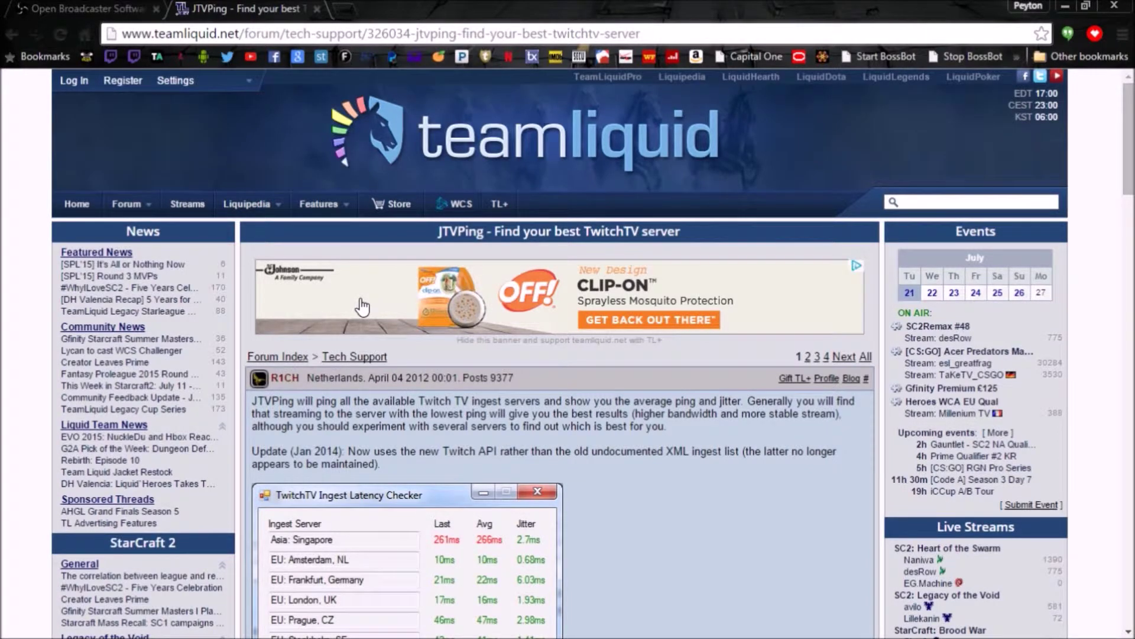
pyautogui.scroll(-5, 362, 307)
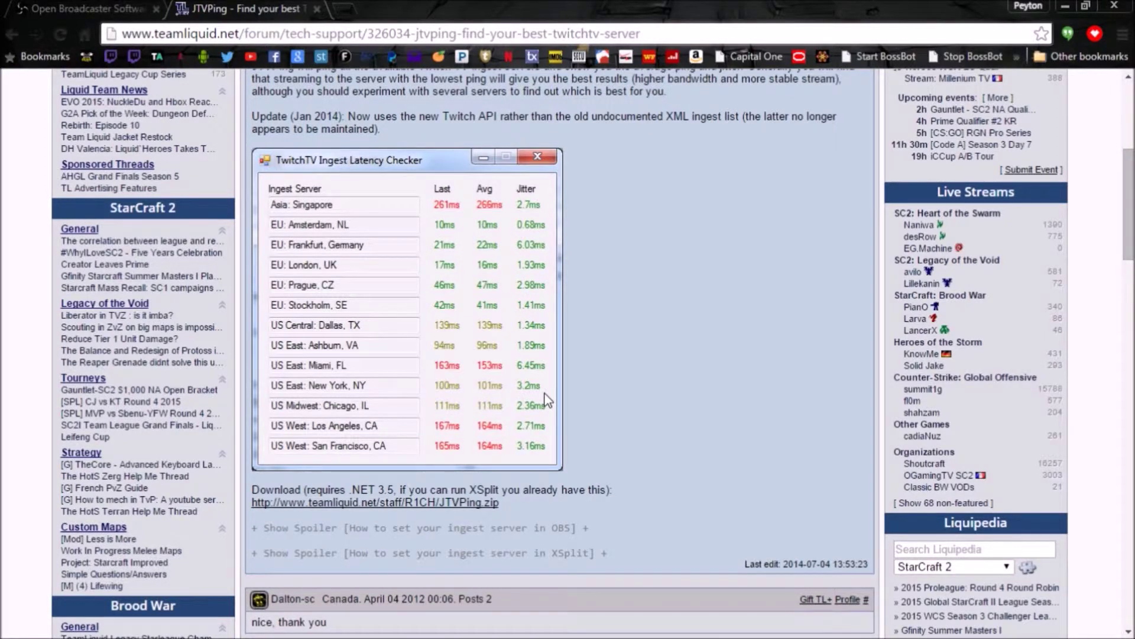
pyautogui.click(355, 503)
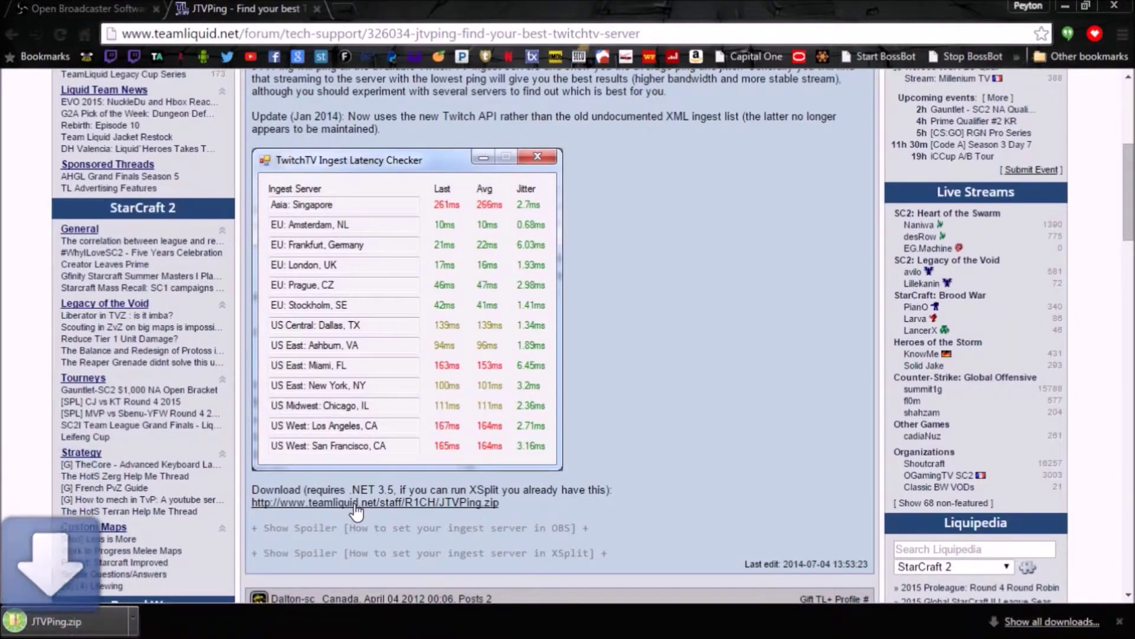
# - Open the downloaded JTVPing.zip, extract JTVPing.exe to the Desktop, and close the archive window
pyautogui.click(124, 621)
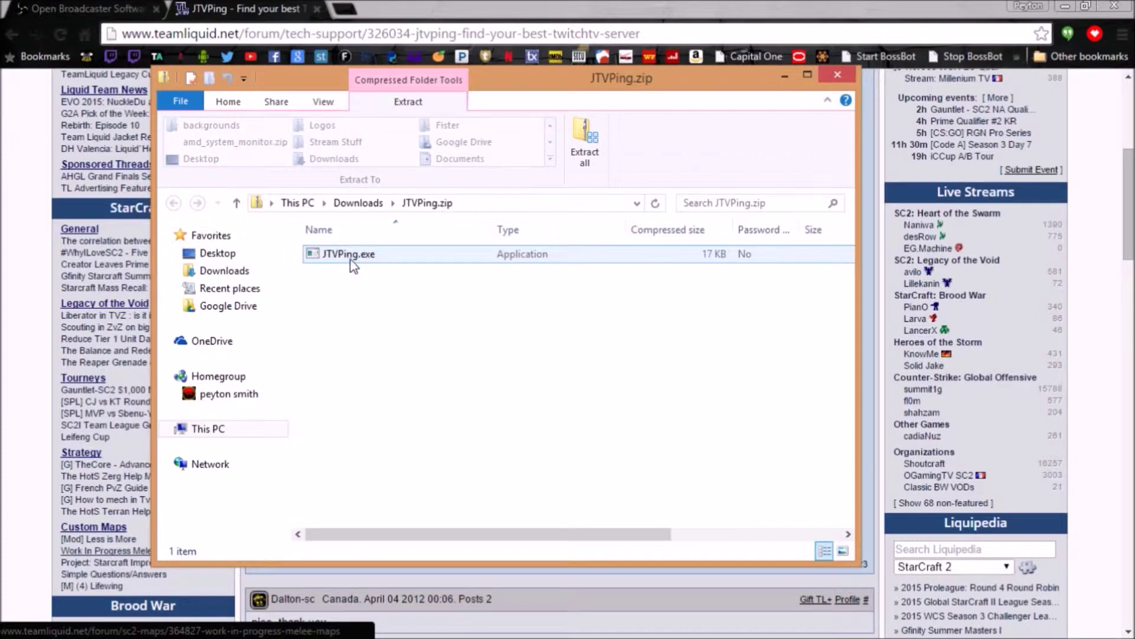
pyautogui.moveTo(349, 257); pyautogui.dragTo(220, 253)
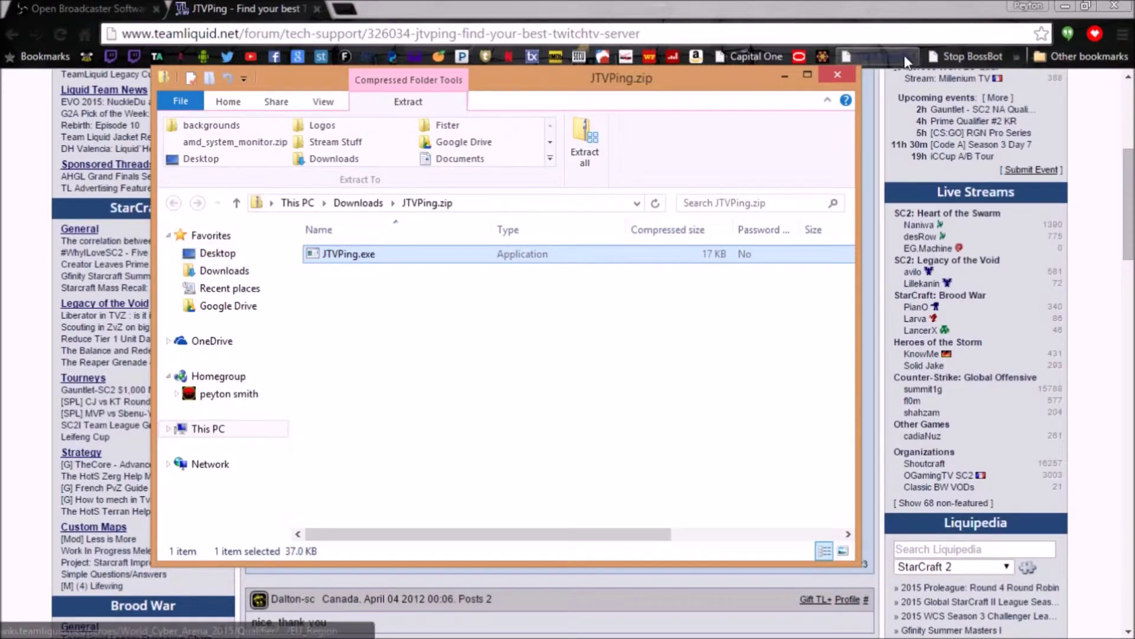
pyautogui.click(837, 75)
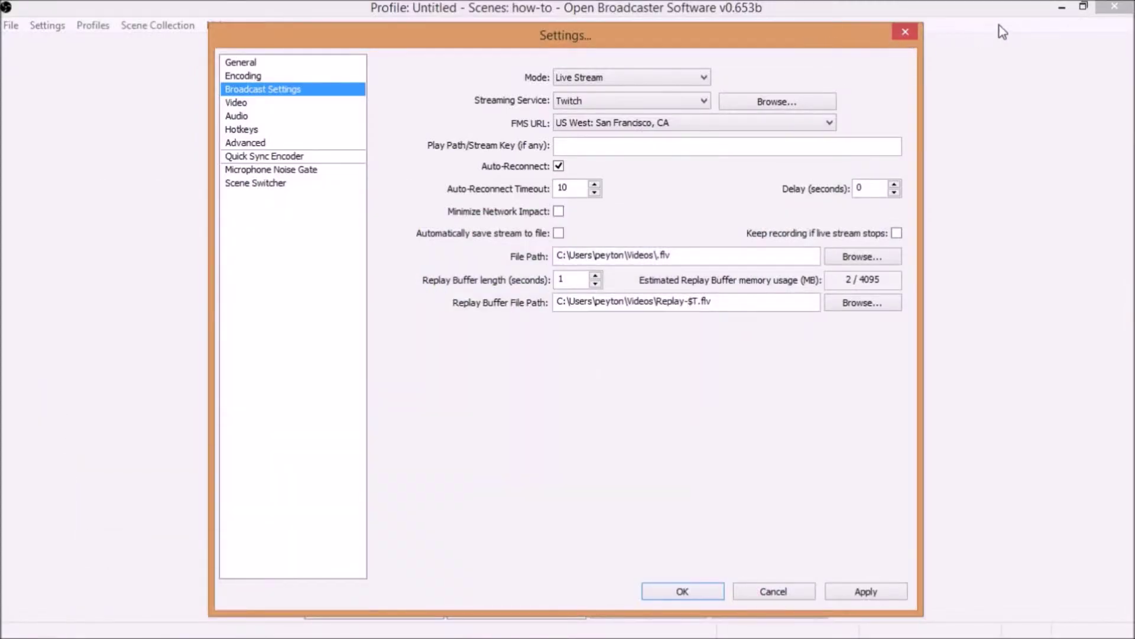
# - Apply the broadcast settings in OBS, close the settings dialog, and minimize OBS to reach the desktop
pyautogui.click(843, 591)
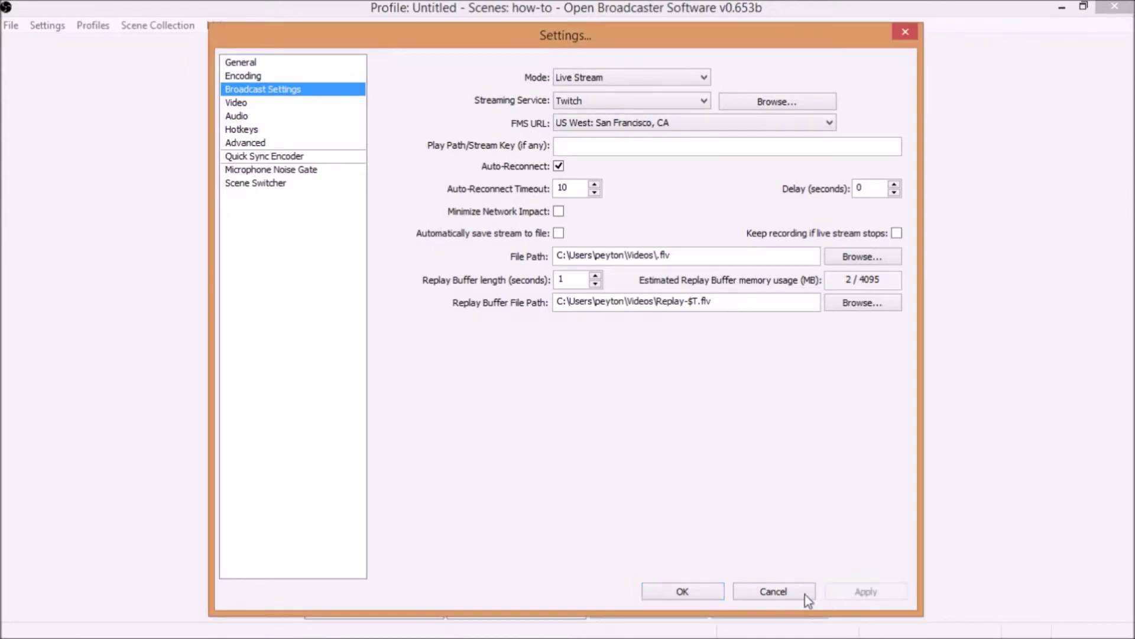
pyautogui.click(714, 594)
pyautogui.click(1062, 9)
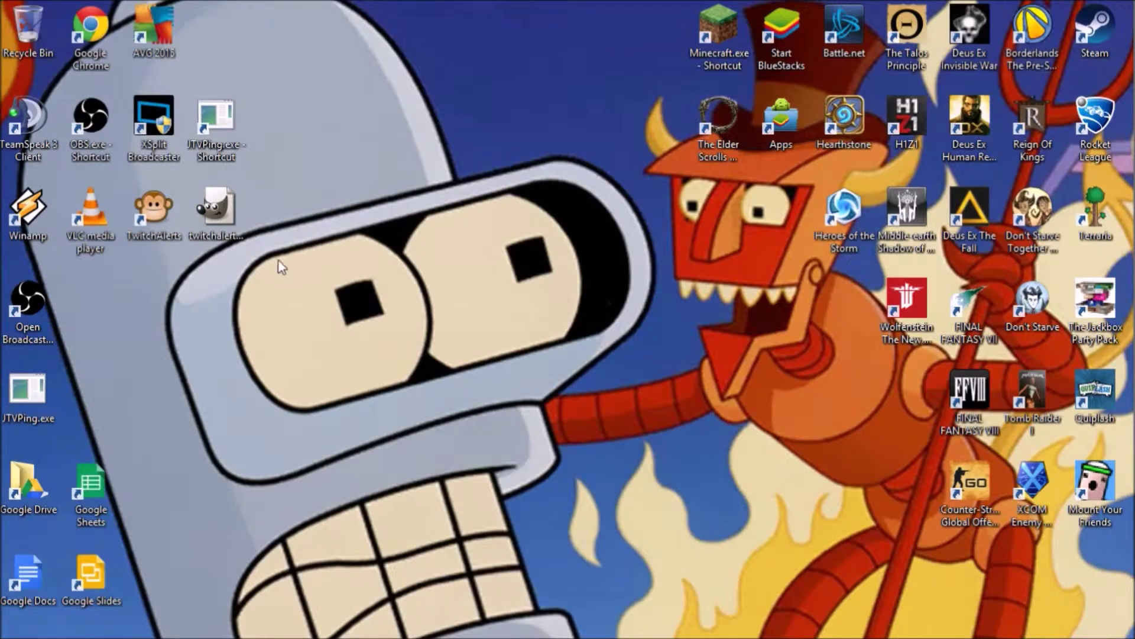
# - Move JTVPing.exe to an open area of the desktop and run it to check Twitch server latency
pyautogui.moveTo(28, 390); pyautogui.dragTo(520, 268)
pyautogui.doubleClick(512, 310)
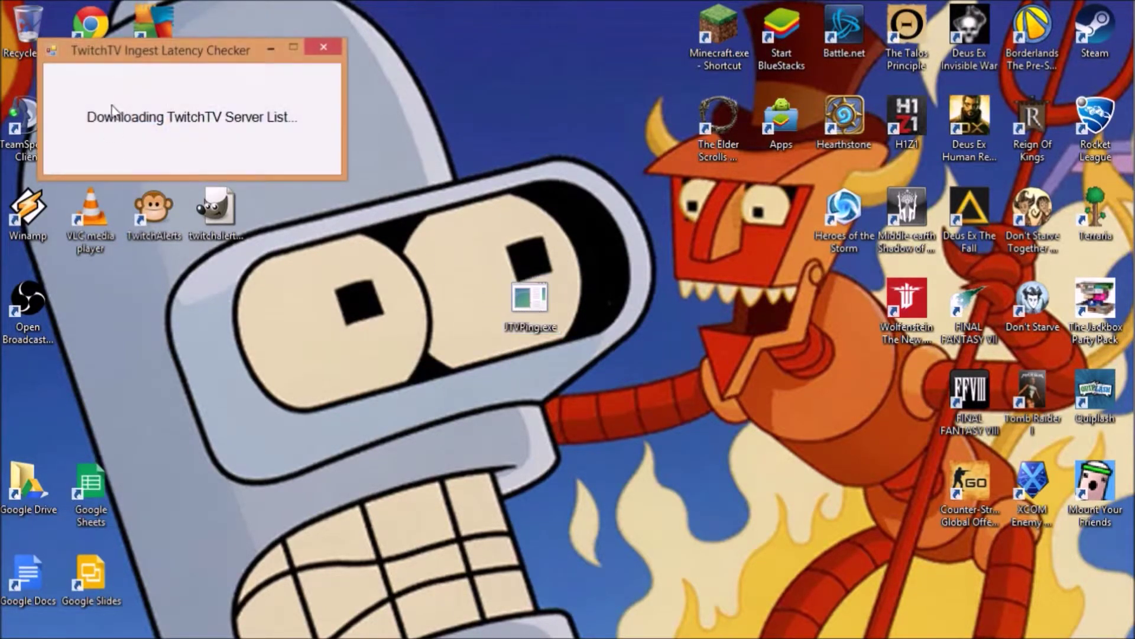
# - Move the latency checker window clear of the desktop icons, compare the Twitch ingest server latencies, and close it
pyautogui.moveTo(151, 52); pyautogui.dragTo(490, 45)
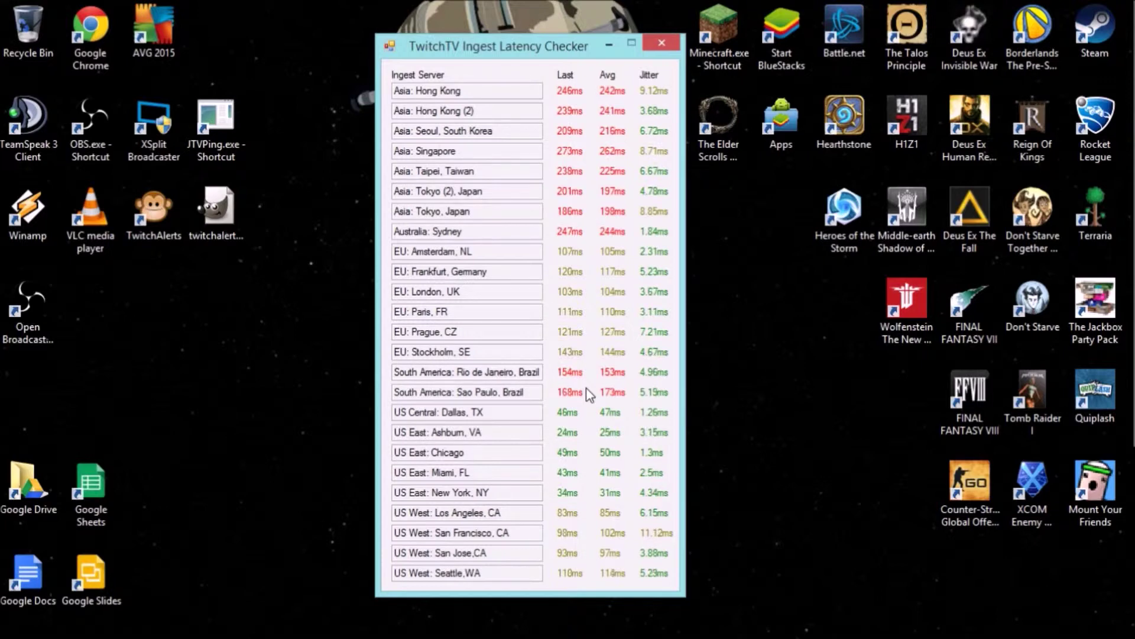
pyautogui.click(665, 45)
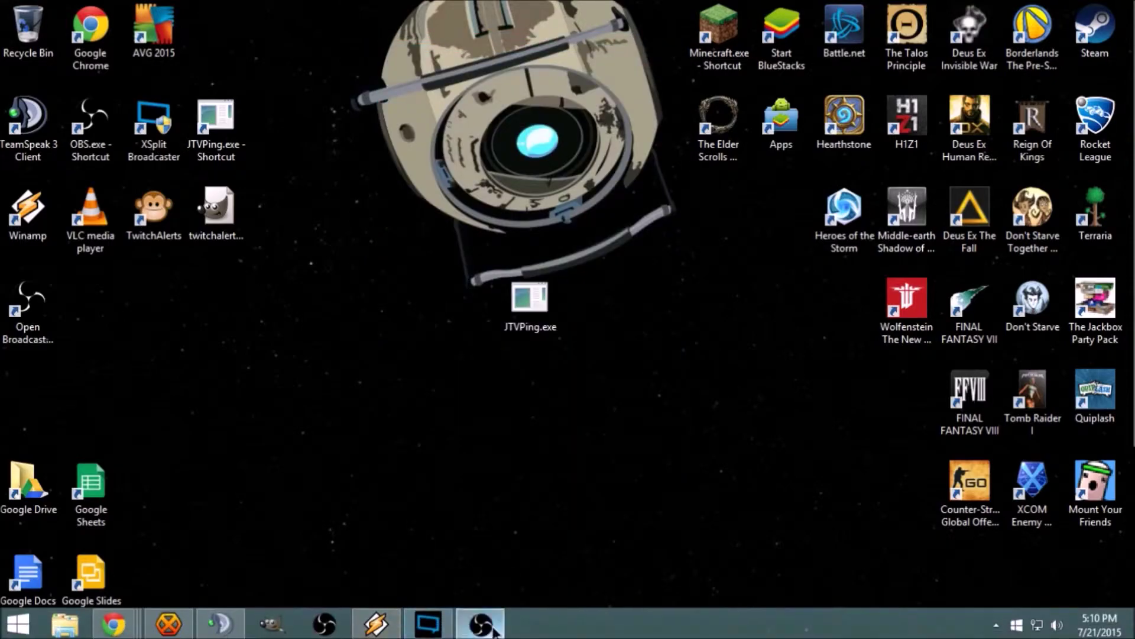
# - Switch to OBS and set the FMS URL in the broadcast settings to US East: Ashburn, VA
pyautogui.click(480, 624)
pyautogui.click(39, 28)
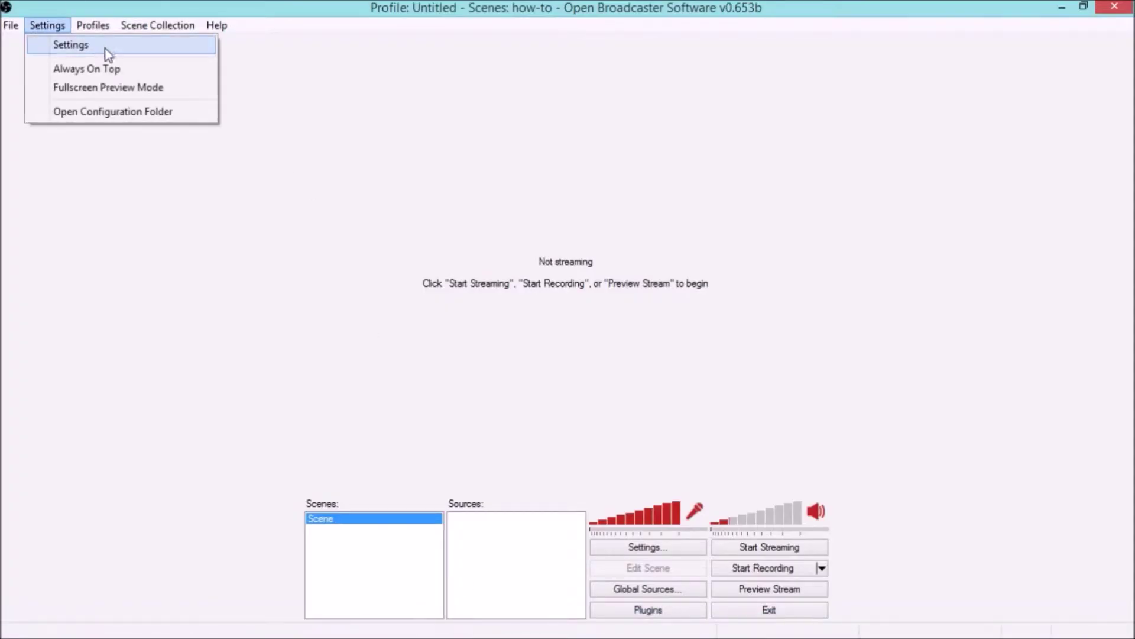
pyautogui.click(105, 44)
pyautogui.click(278, 92)
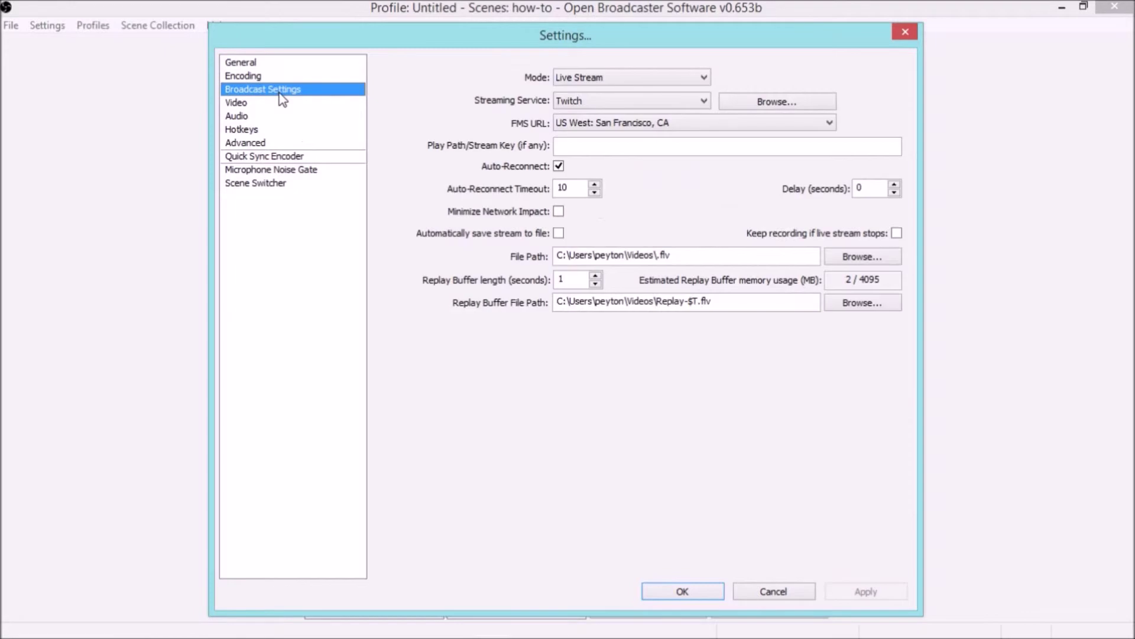
pyautogui.click(647, 123)
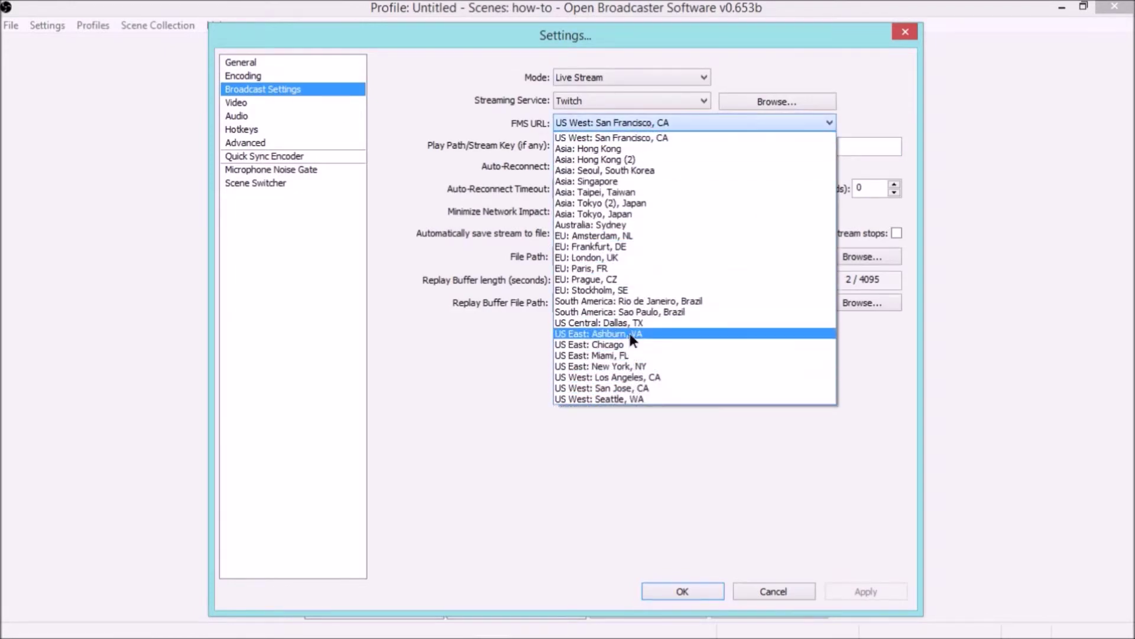
pyautogui.click(630, 335)
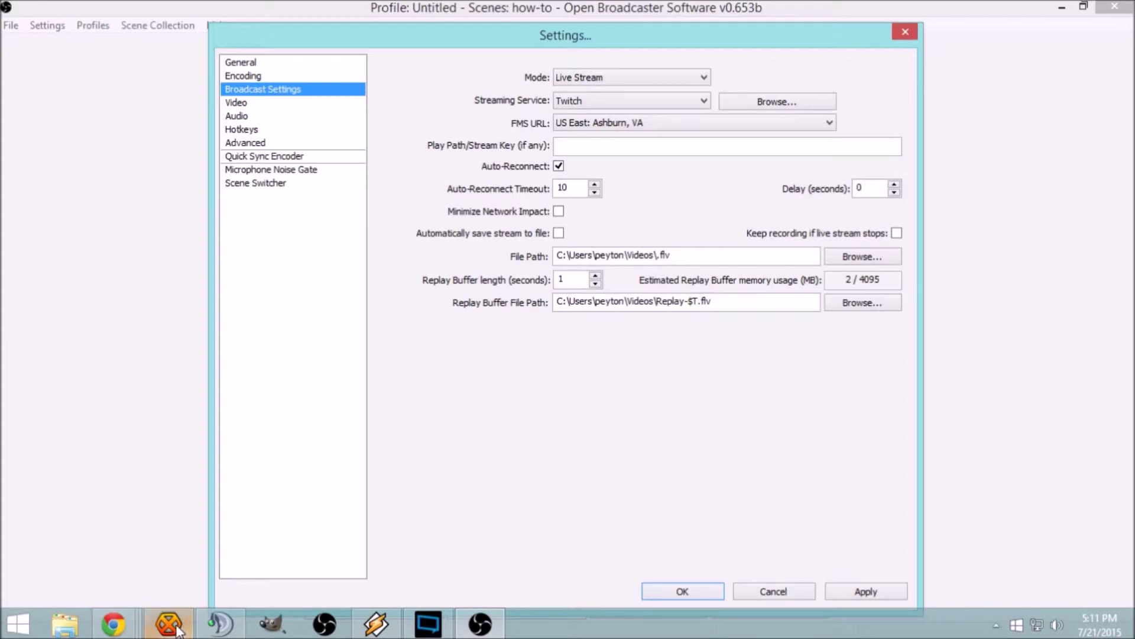
# - Switch to Chrome, pause the Twitch homepage video, and open the Stream Key page of the channel's dashboard
pyautogui.moveTo(113, 624)
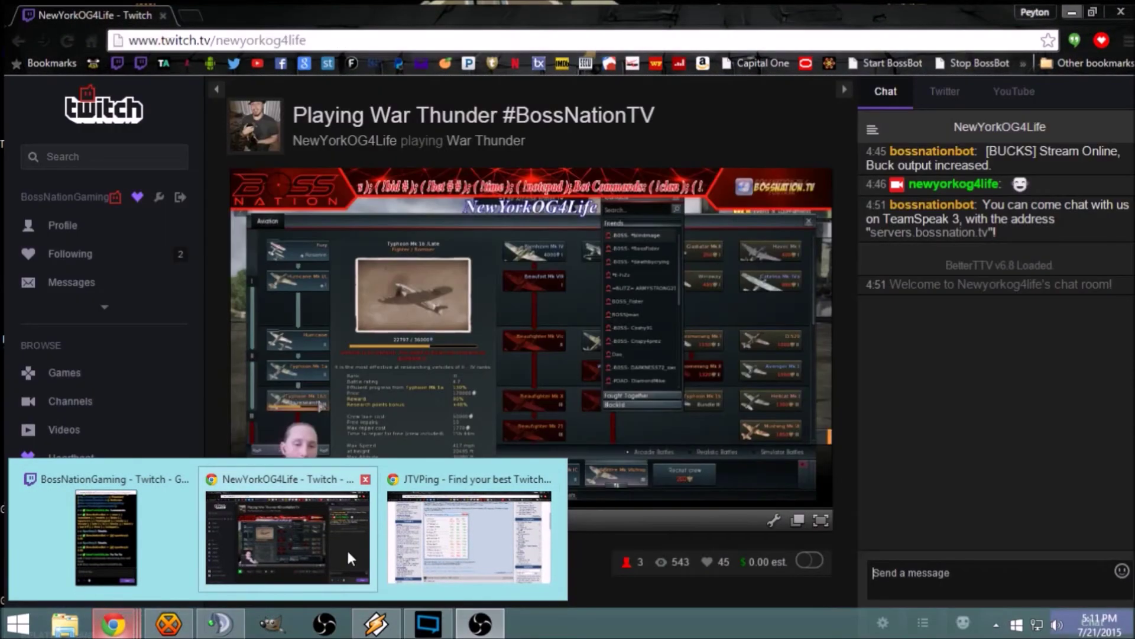
pyautogui.click(347, 550)
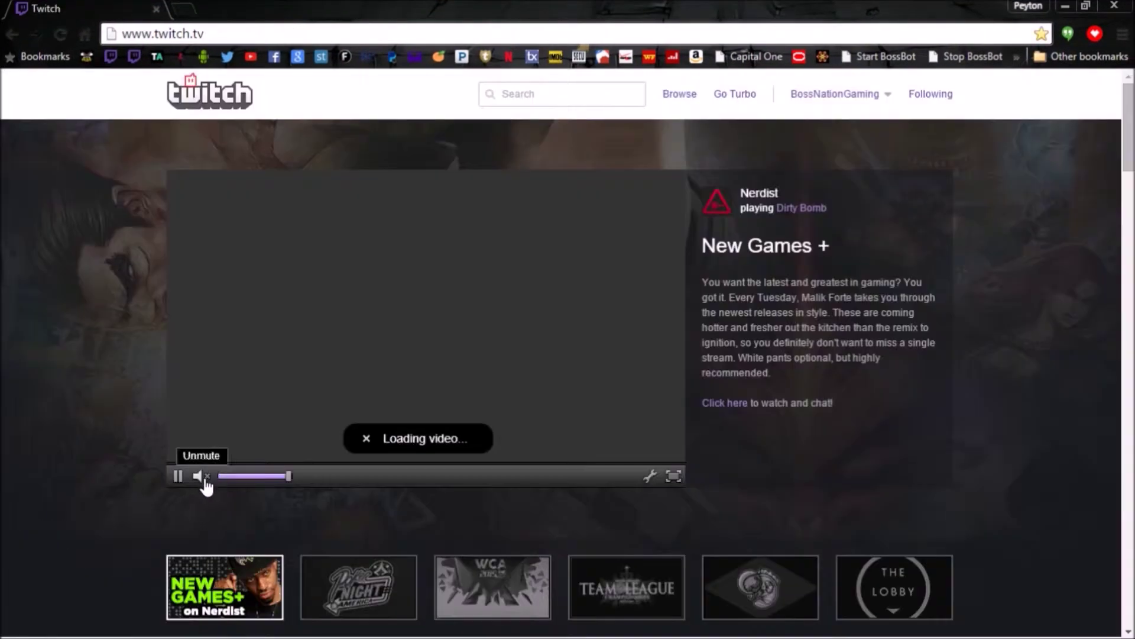
pyautogui.click(179, 482)
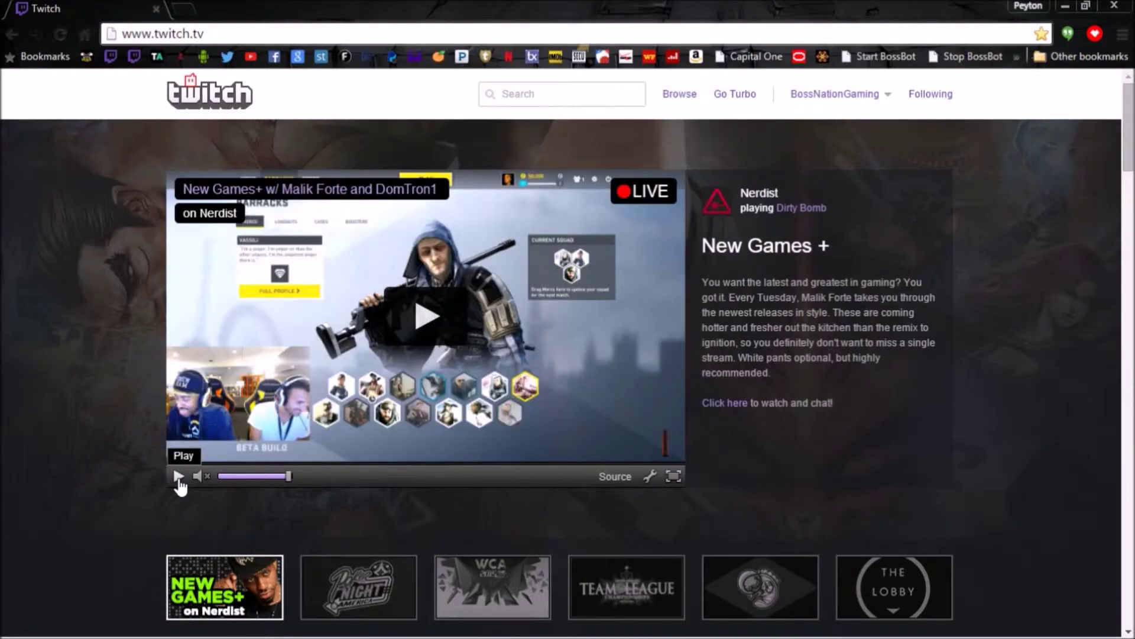
pyautogui.click(835, 97)
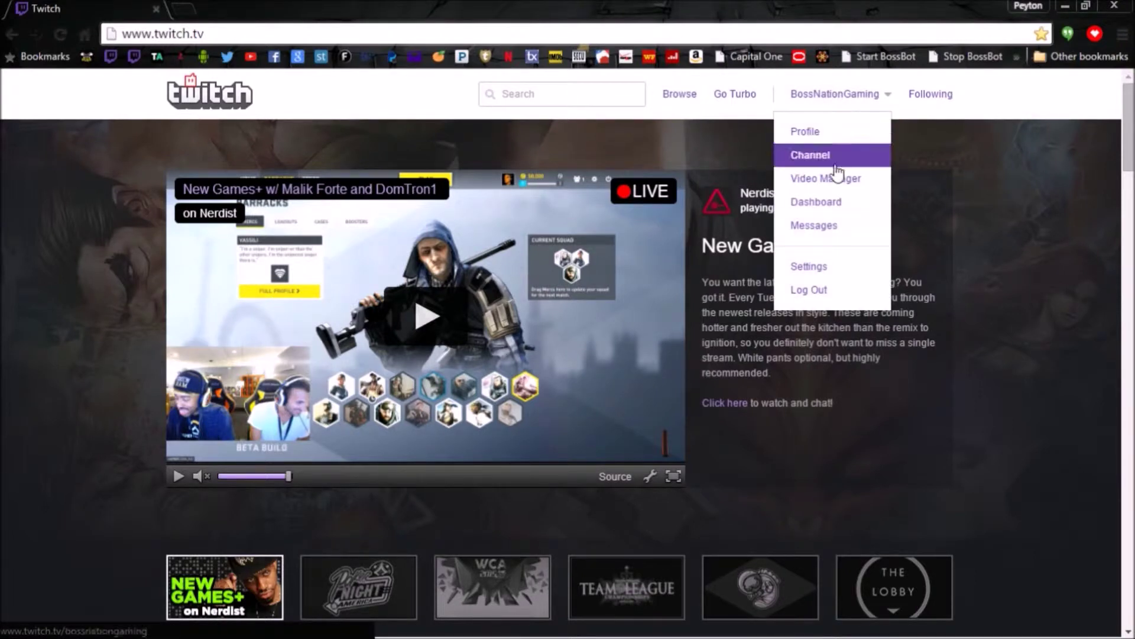
pyautogui.click(834, 208)
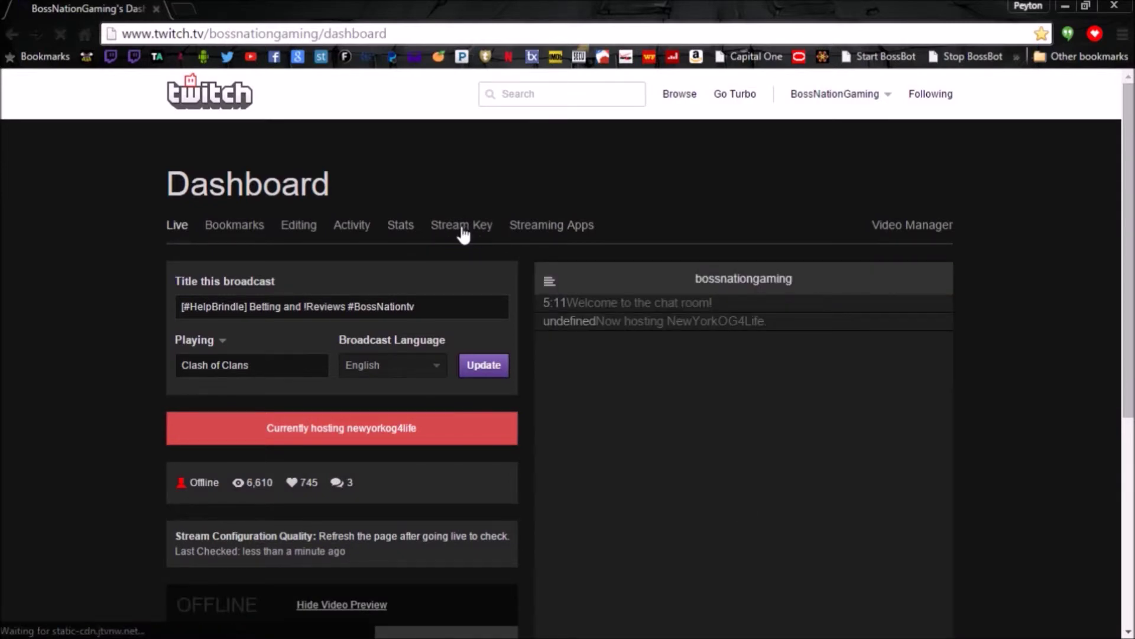
pyautogui.click(463, 232)
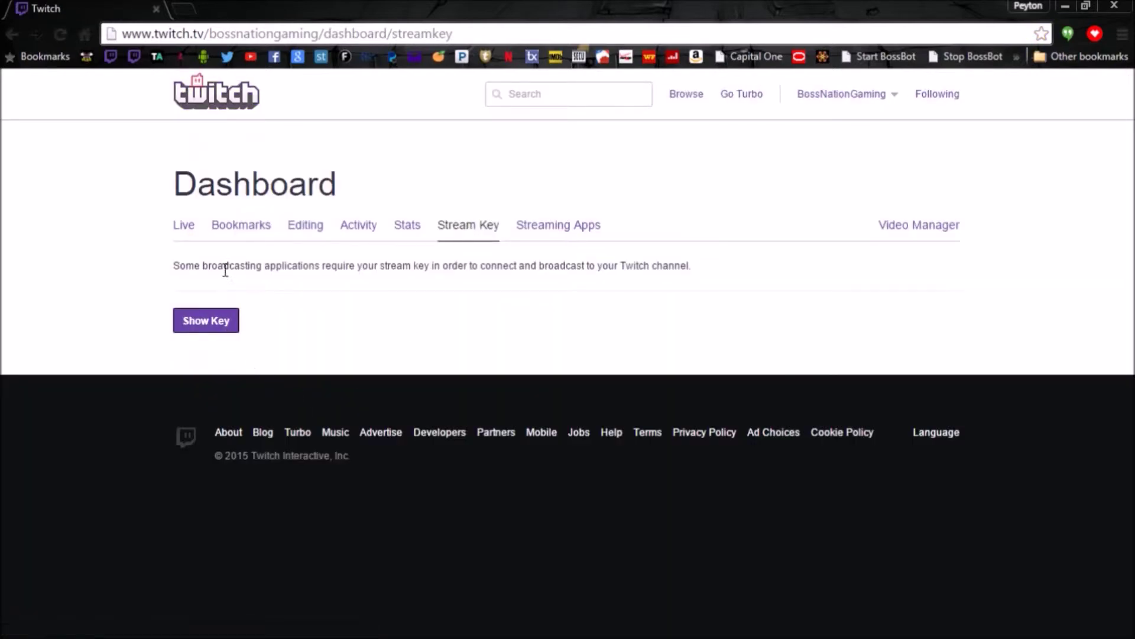
pyautogui.click(201, 323)
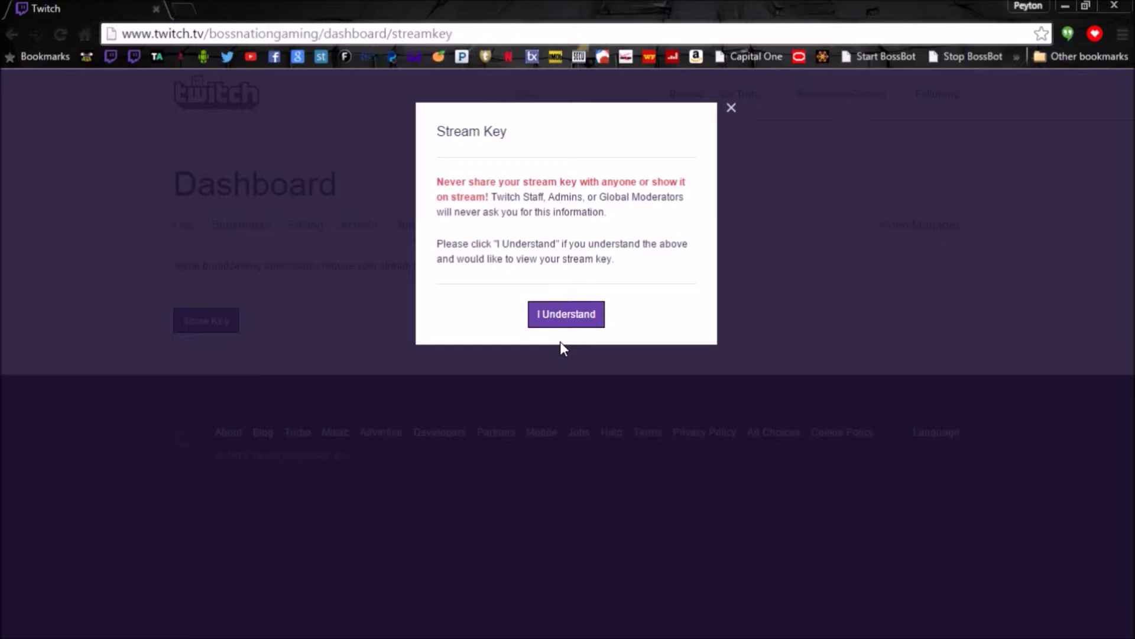
pyautogui.click(732, 108)
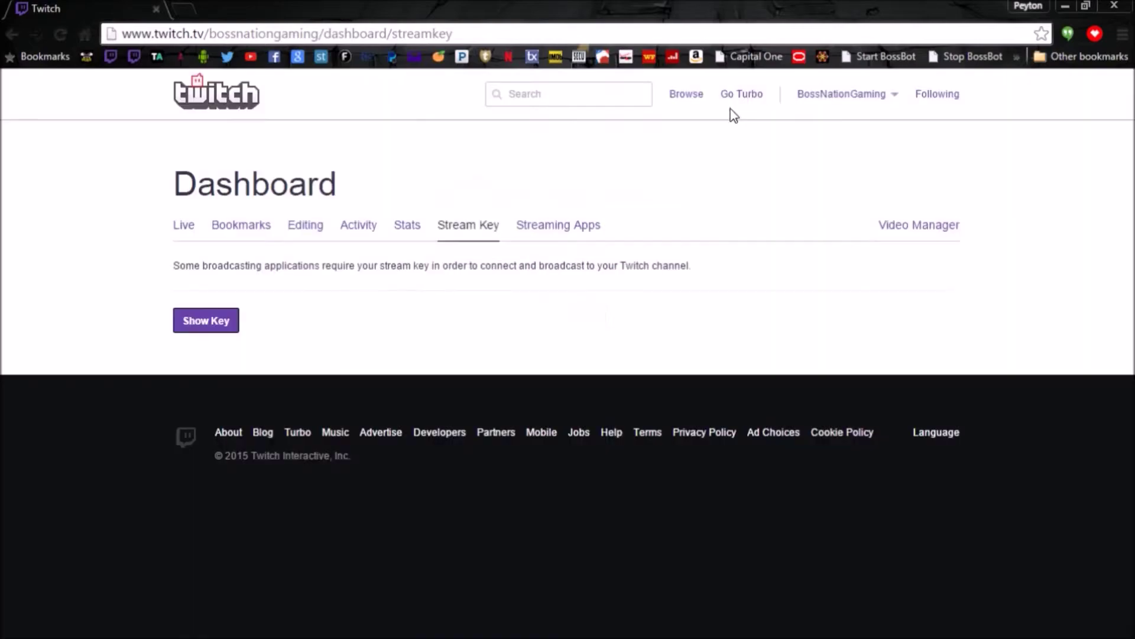
pyautogui.click(1066, 7)
pyautogui.click(596, 146)
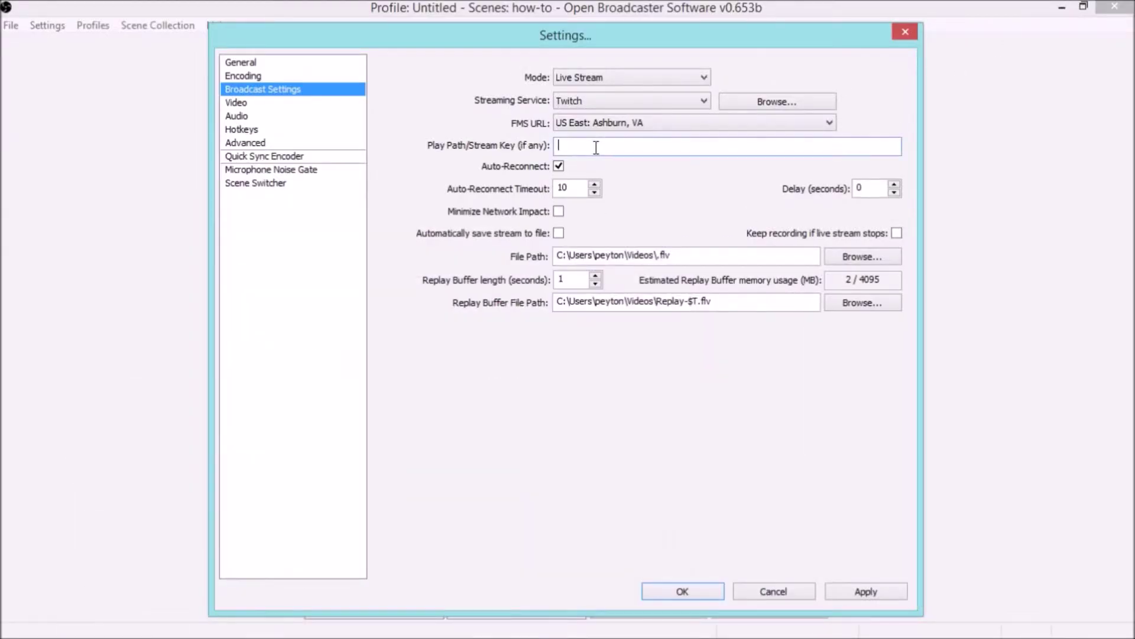
# - Return to Chrome for the Twitch stream key, paste it into the Play Path/Stream Key field in OBS, and apply
pyautogui.moveTo(326, 627)
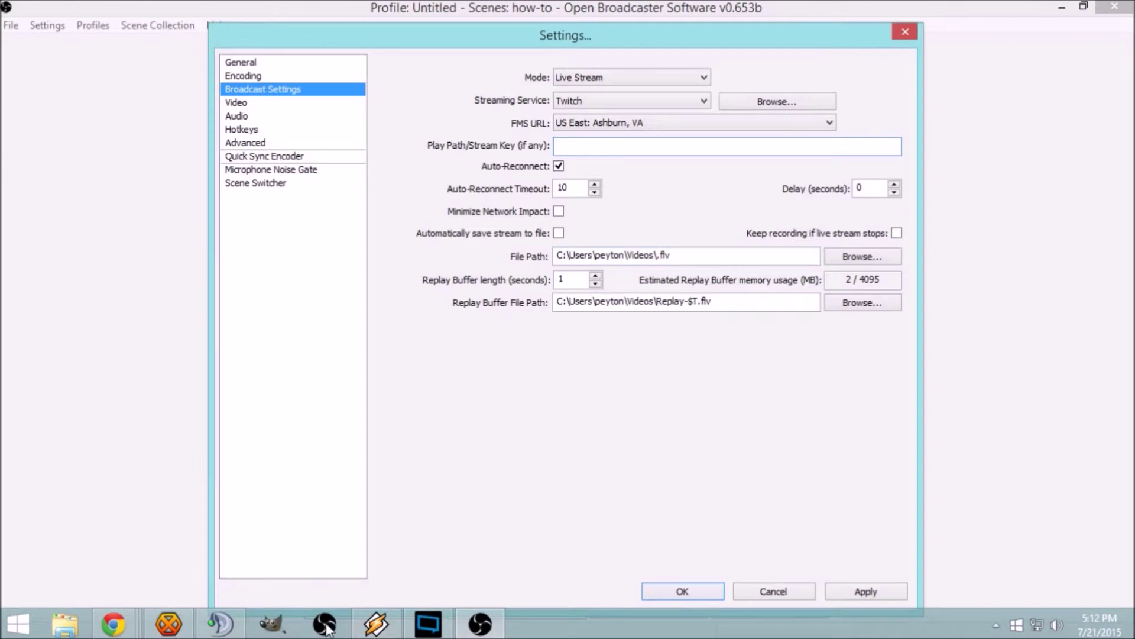
pyautogui.moveTo(113, 625)
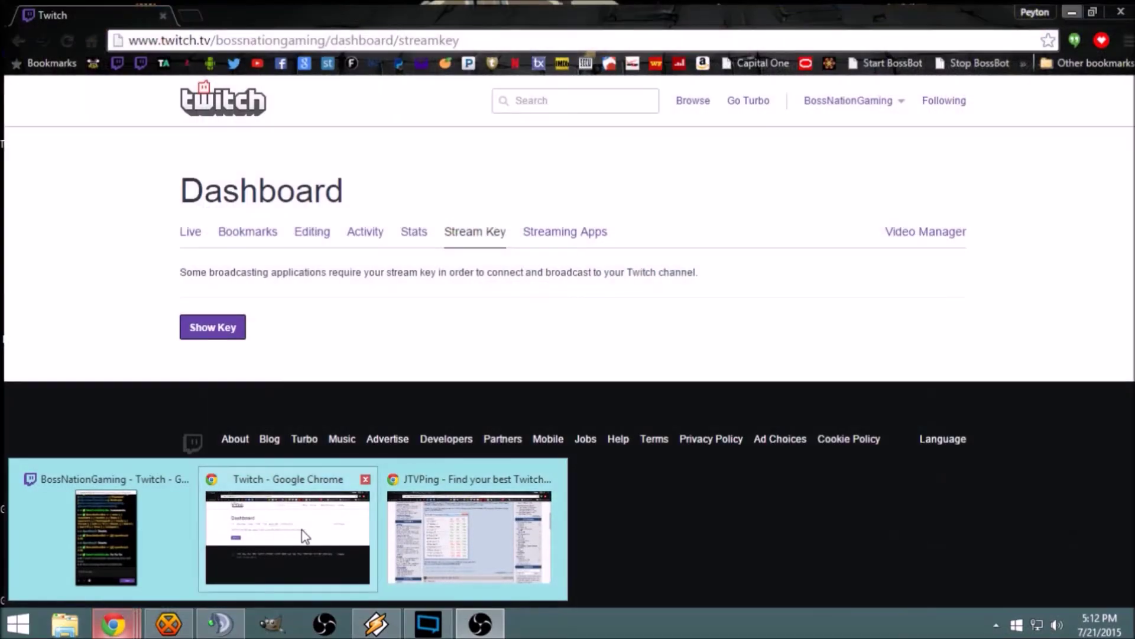
pyautogui.click(301, 527)
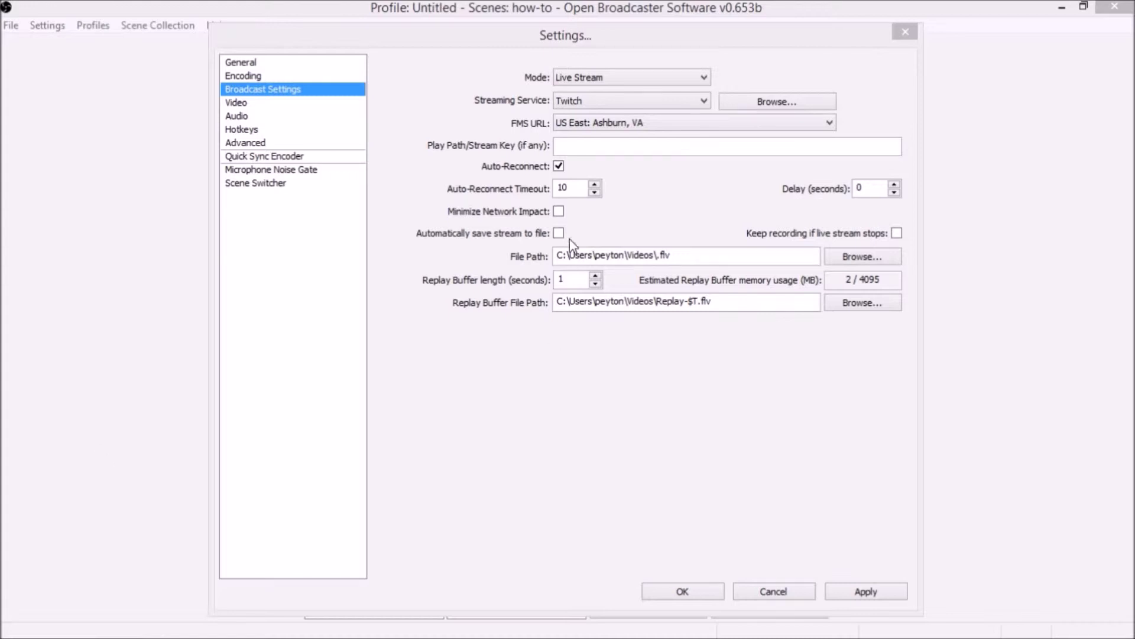
pyautogui.click(628, 147)
pyautogui.rightClick(629, 148)
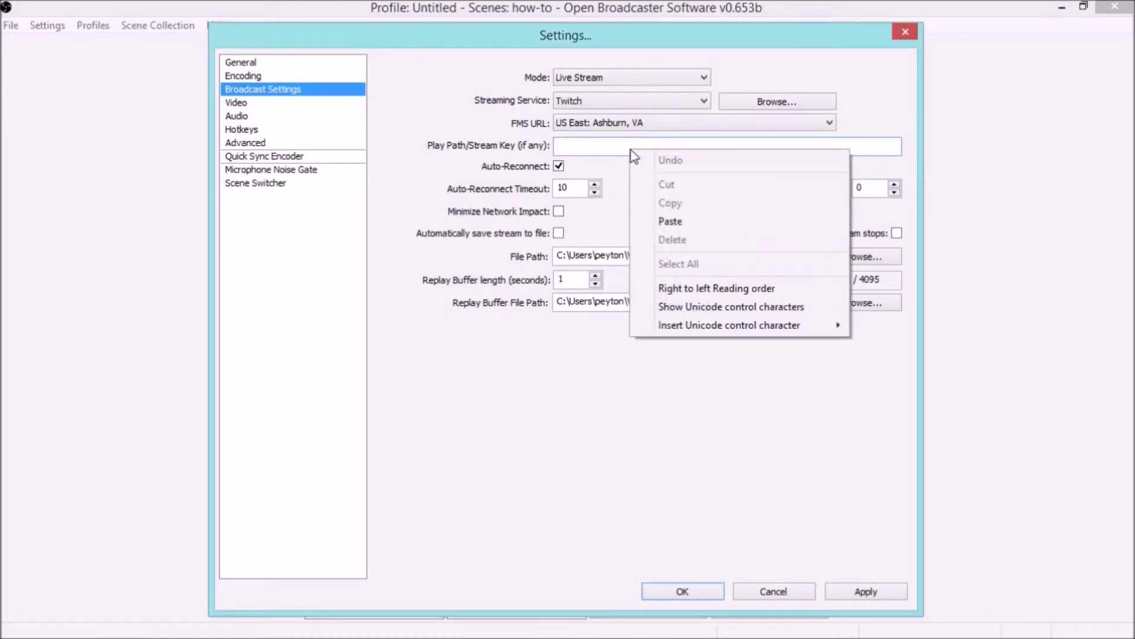
pyautogui.click(685, 223)
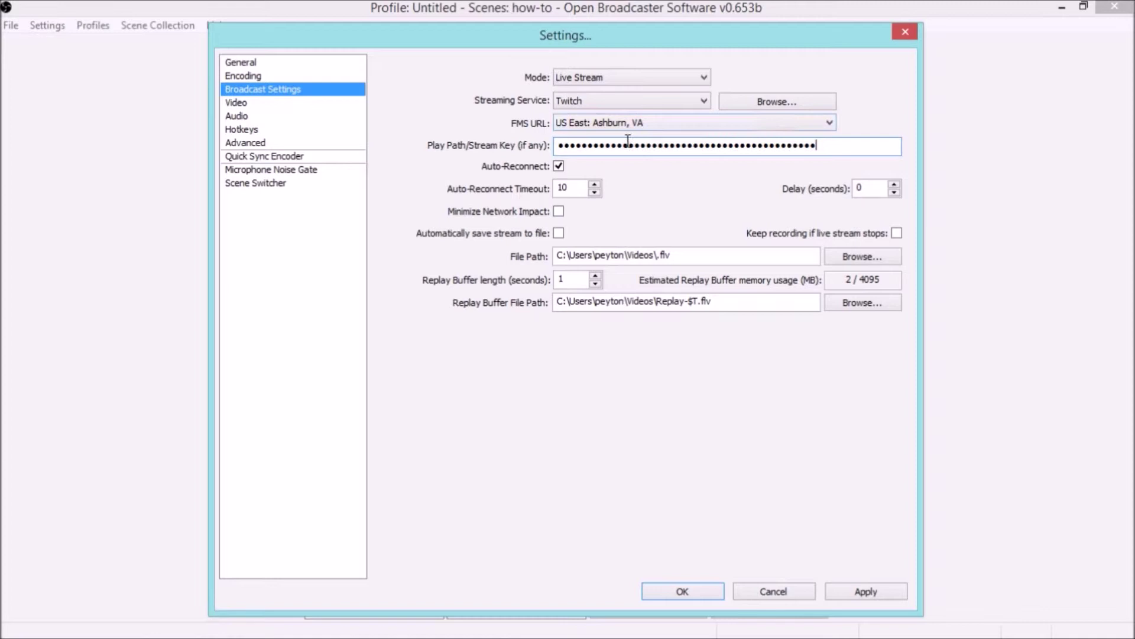
pyautogui.click(869, 591)
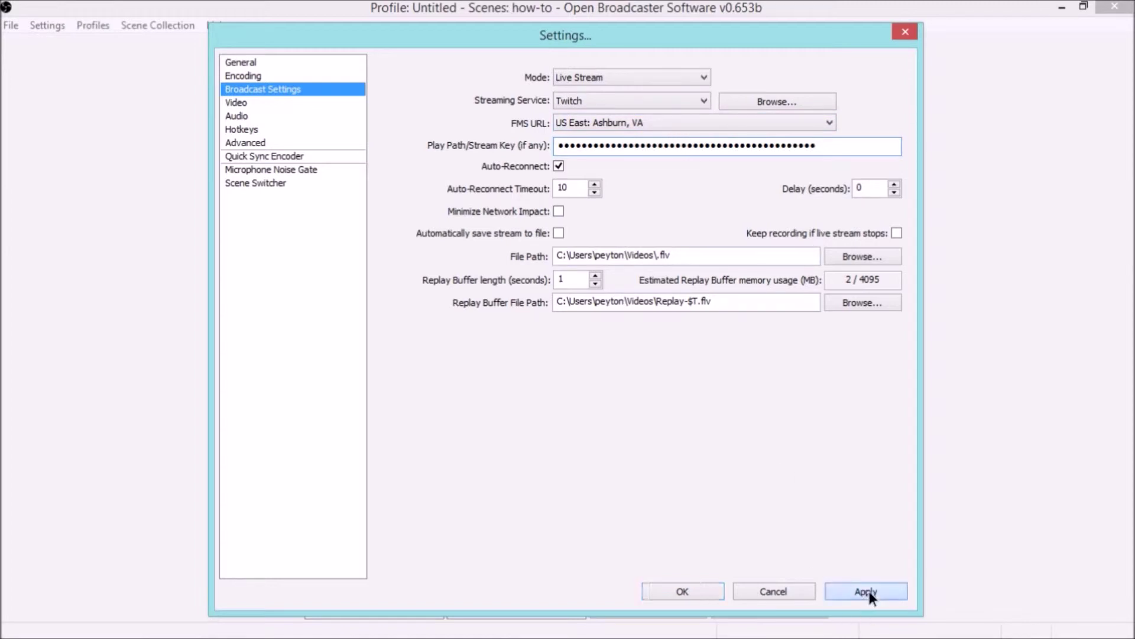
# - Set the microphone/auxiliary audio device to Microphone (USB Audio CODEC), apply it, and close the settings dialog with the changes saved
pyautogui.click(236, 103)
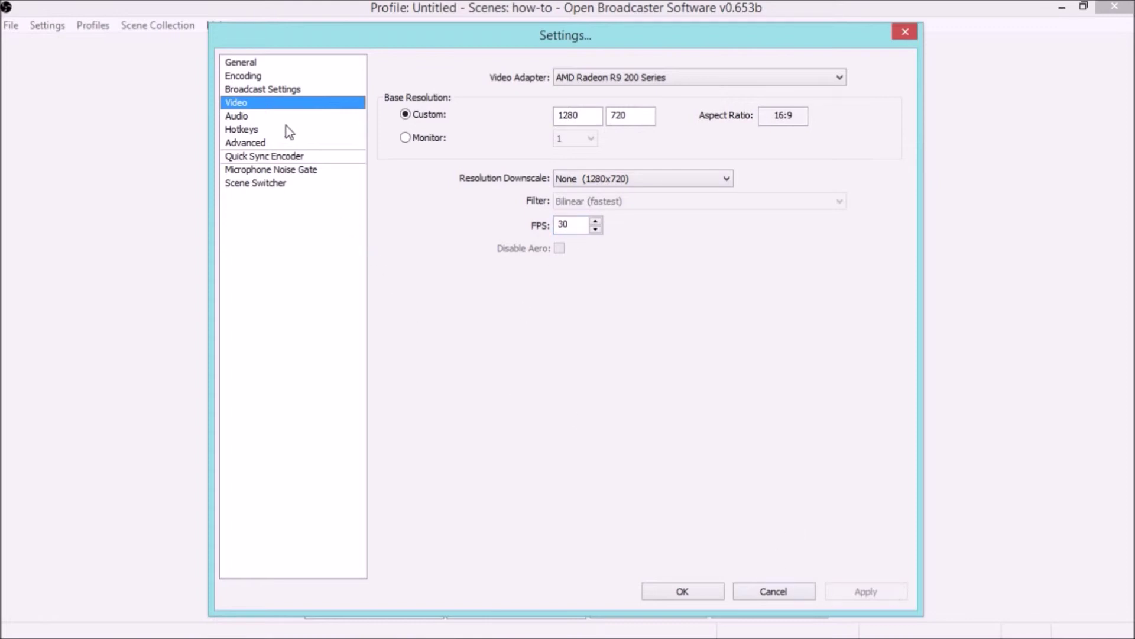
pyautogui.click(244, 116)
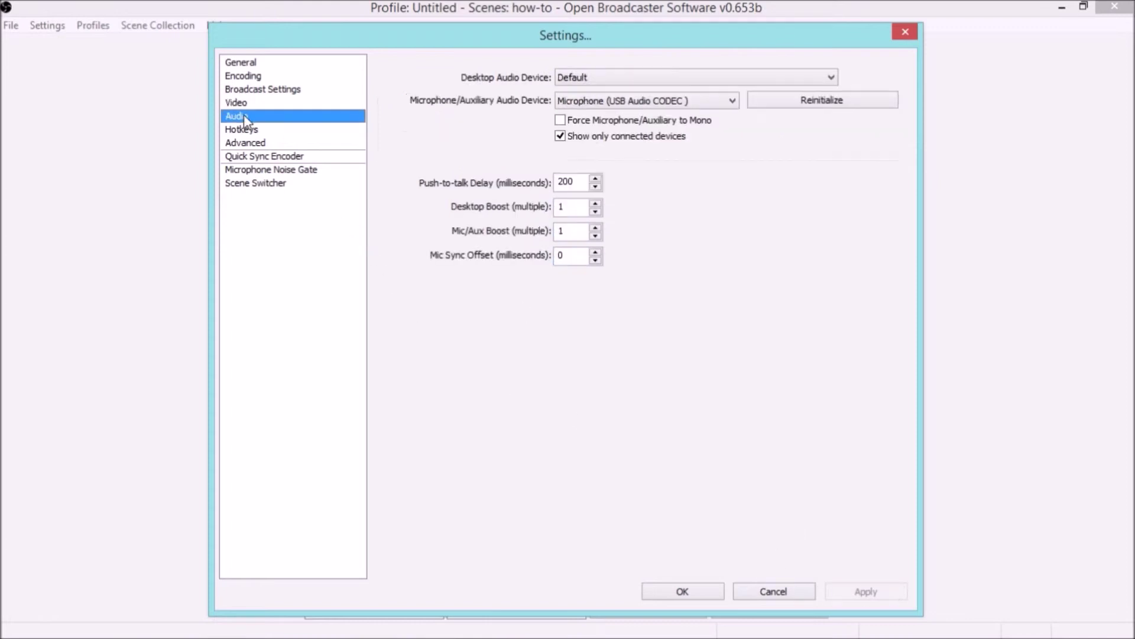
pyautogui.click(716, 110)
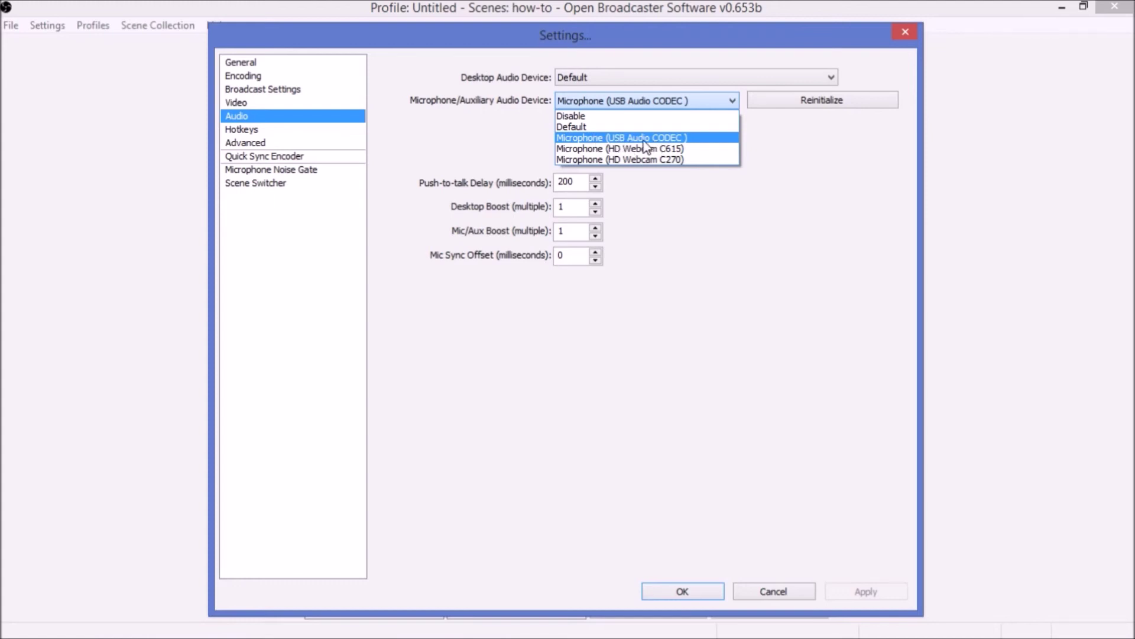
pyautogui.click(645, 138)
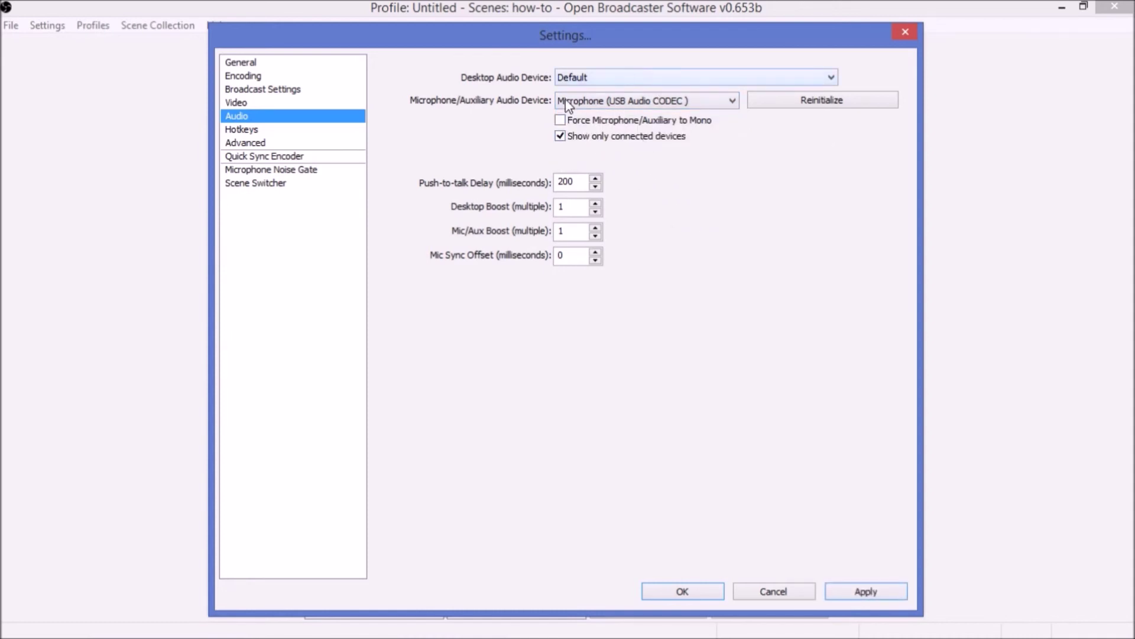
pyautogui.click(875, 591)
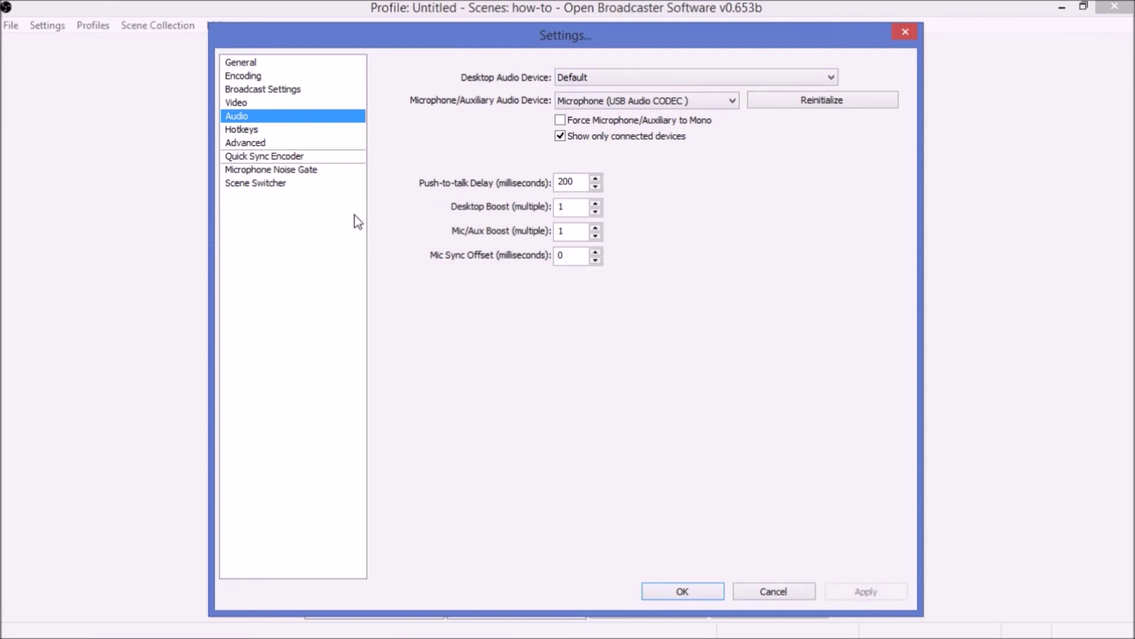
pyautogui.click(253, 89)
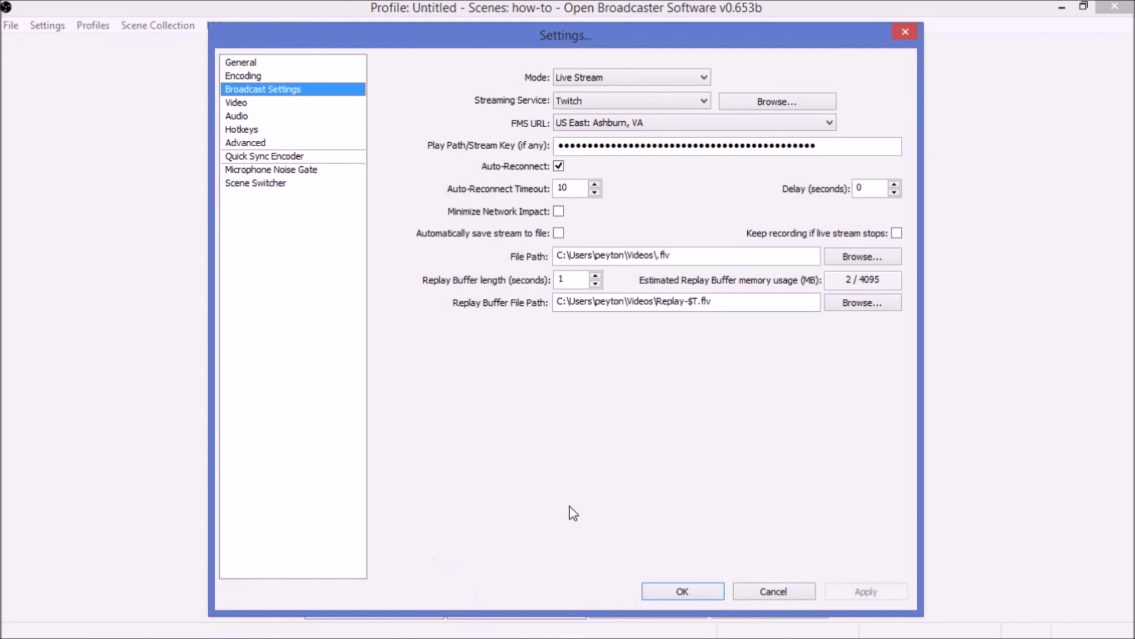
pyautogui.click(686, 593)
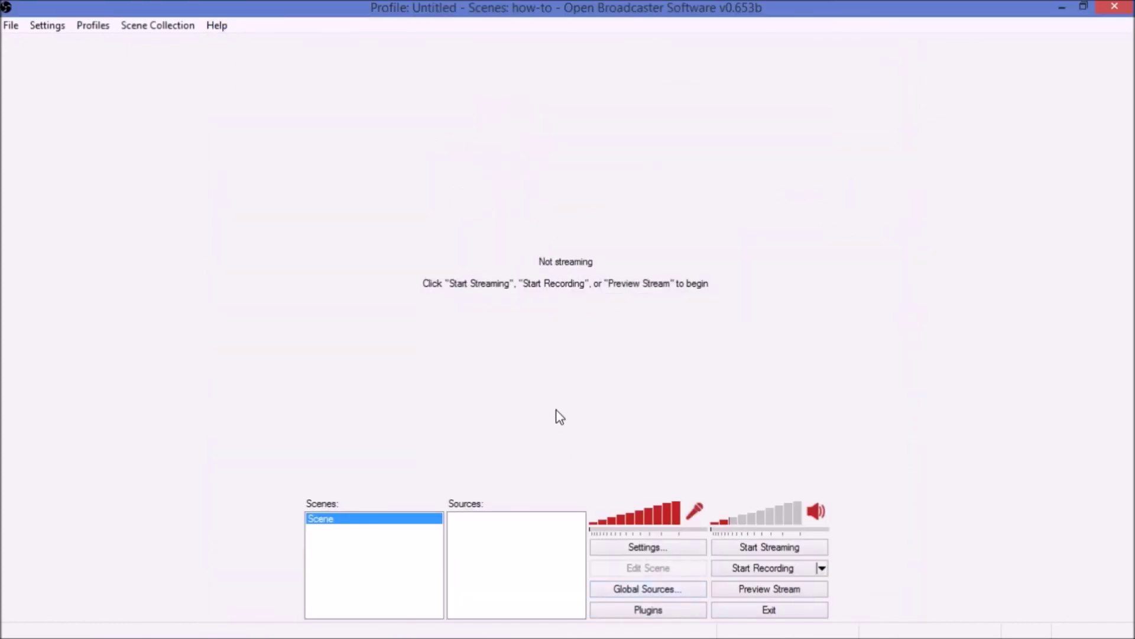